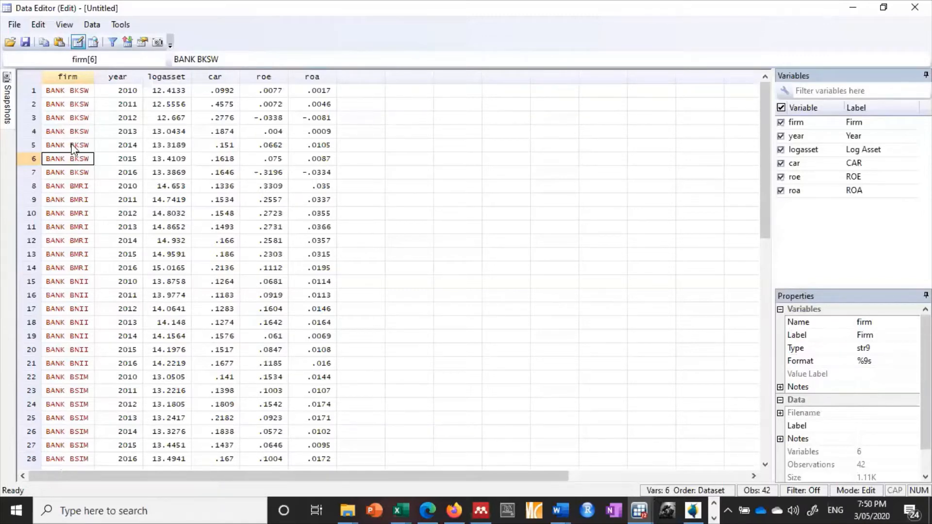
# Examine how the firm and year values repeat across the rows of the bank panel dataset
pyautogui.scroll(-6, 69, 170)
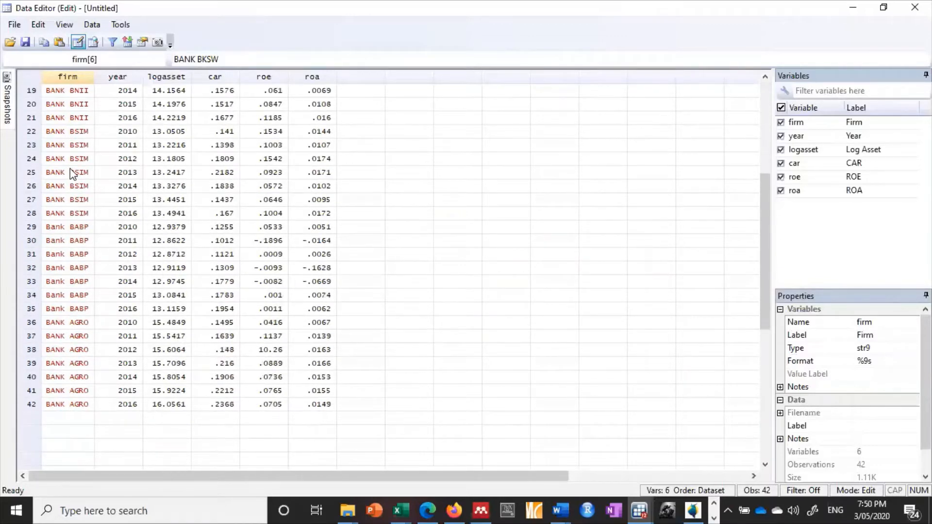
pyautogui.scroll(5, 70, 170)
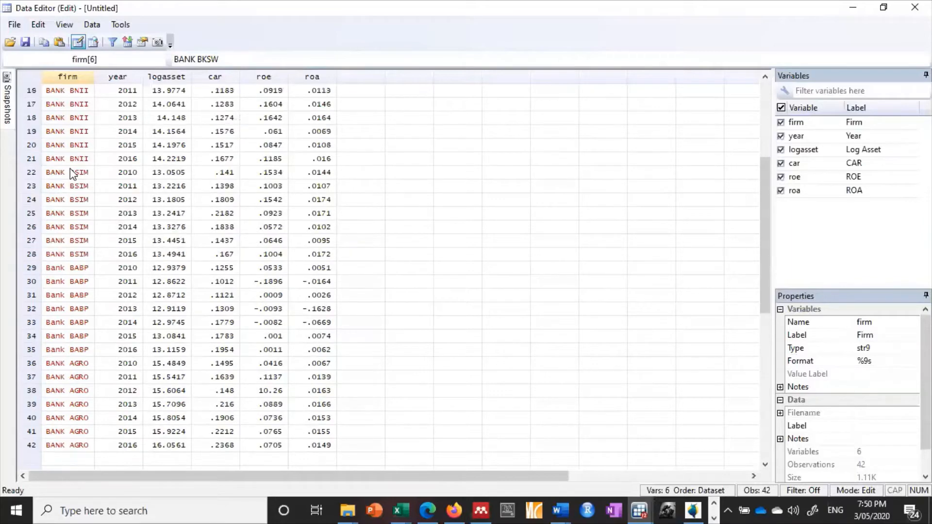
pyautogui.scroll(-8, 70, 168)
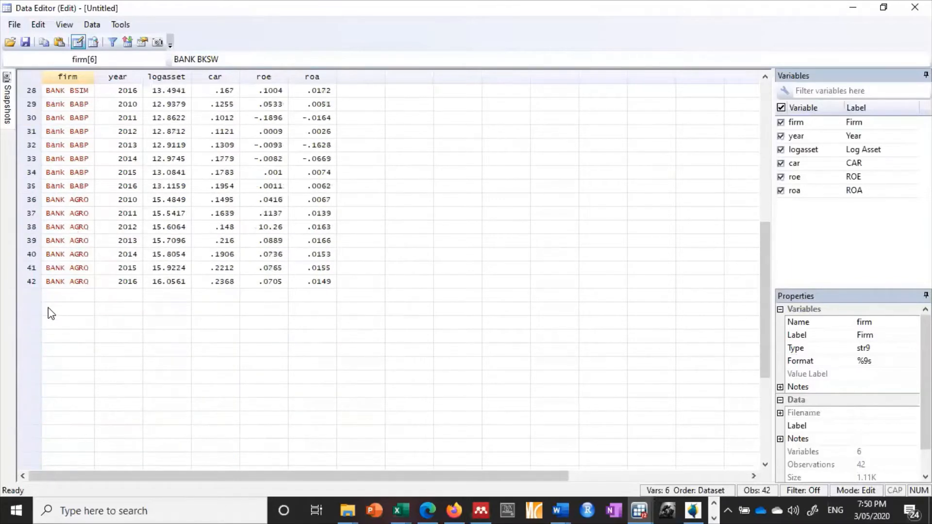
pyautogui.scroll(2, 62, 278)
pyautogui.scroll(7, 68, 265)
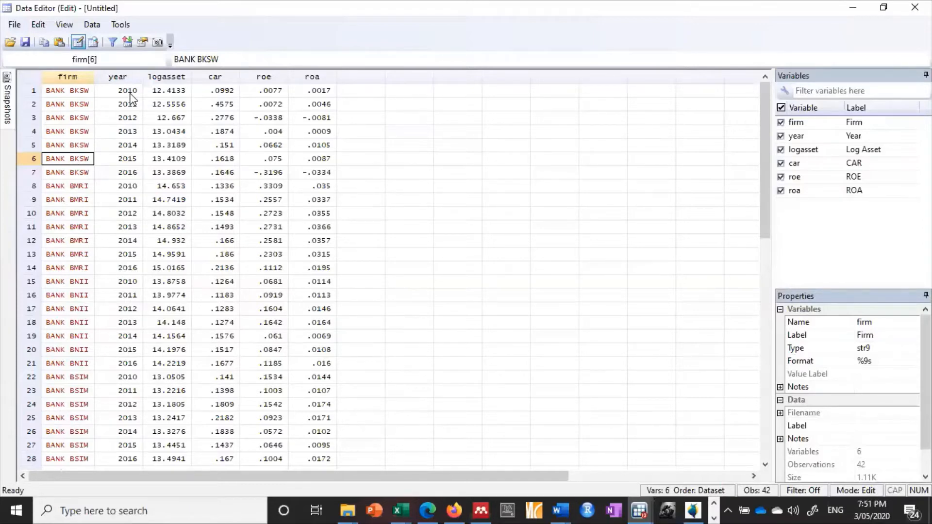
pyautogui.scroll(-3, 80, 356)
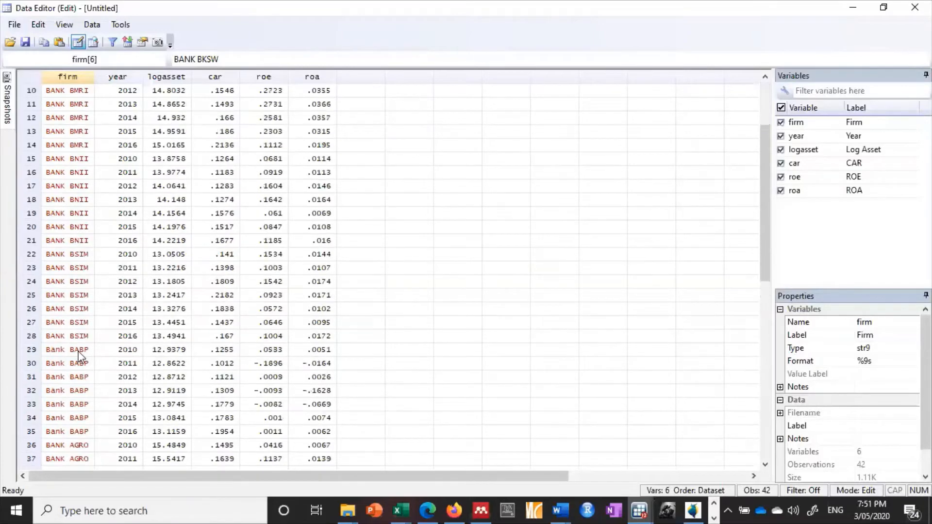
pyautogui.scroll(-2, 79, 357)
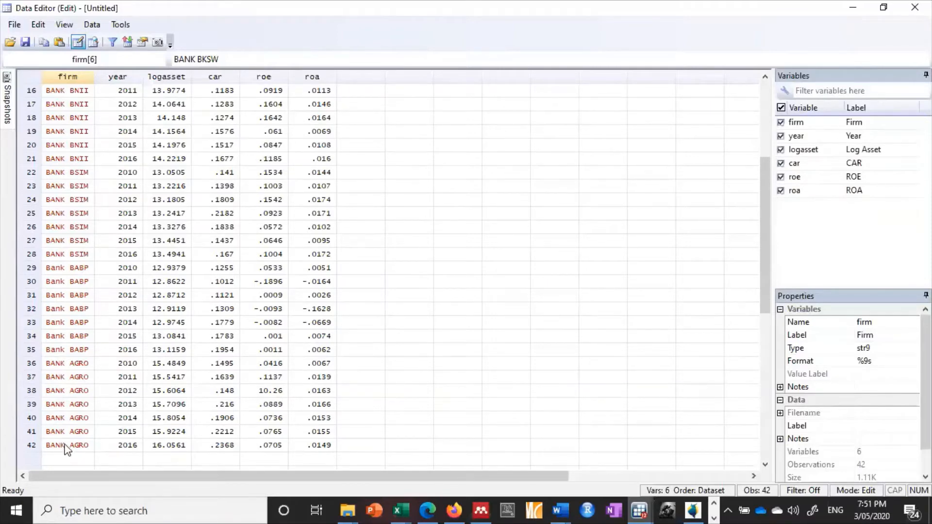
pyautogui.scroll(5, 78, 407)
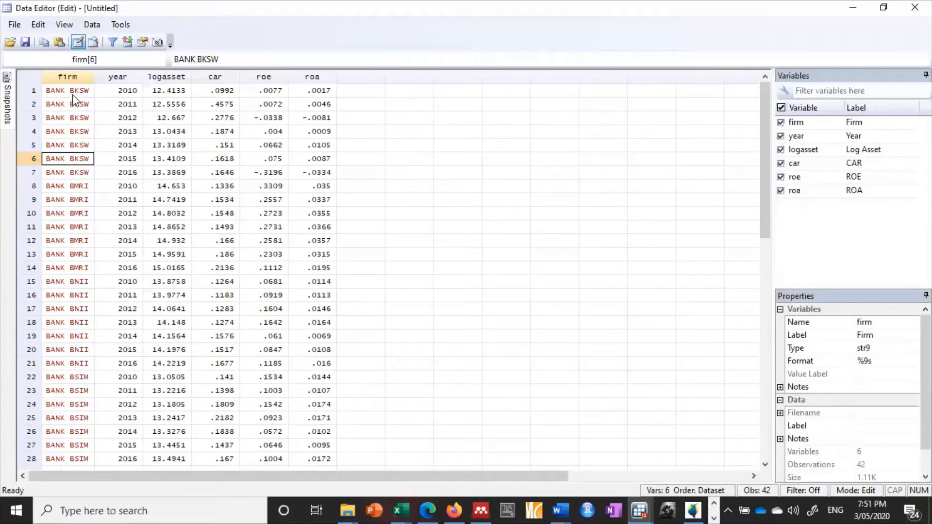
pyautogui.click(92, 175)
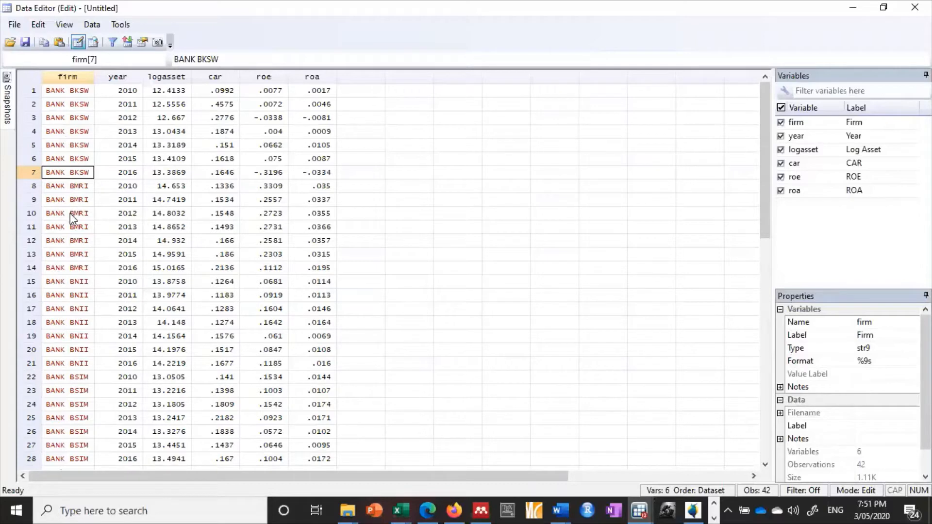
pyautogui.scroll(-5, 72, 233)
pyautogui.scroll(4, 73, 241)
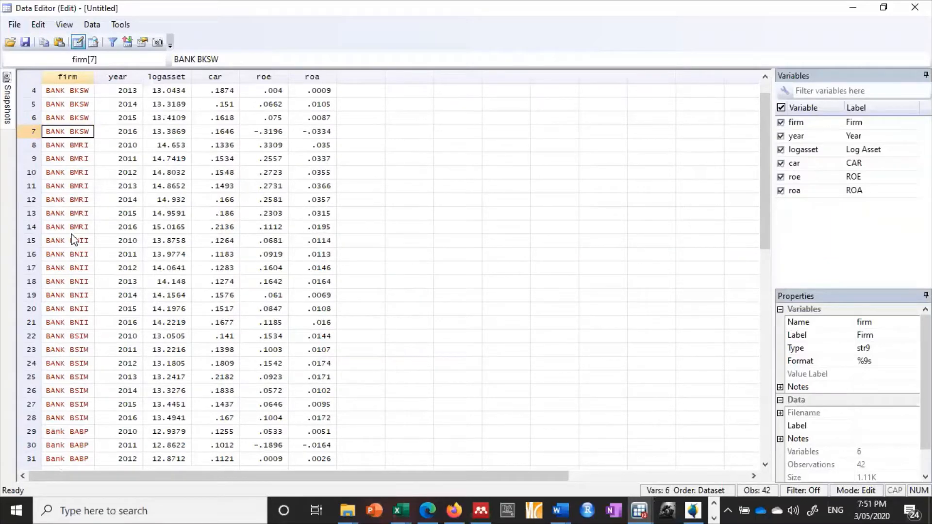
pyautogui.scroll(1, 123, 177)
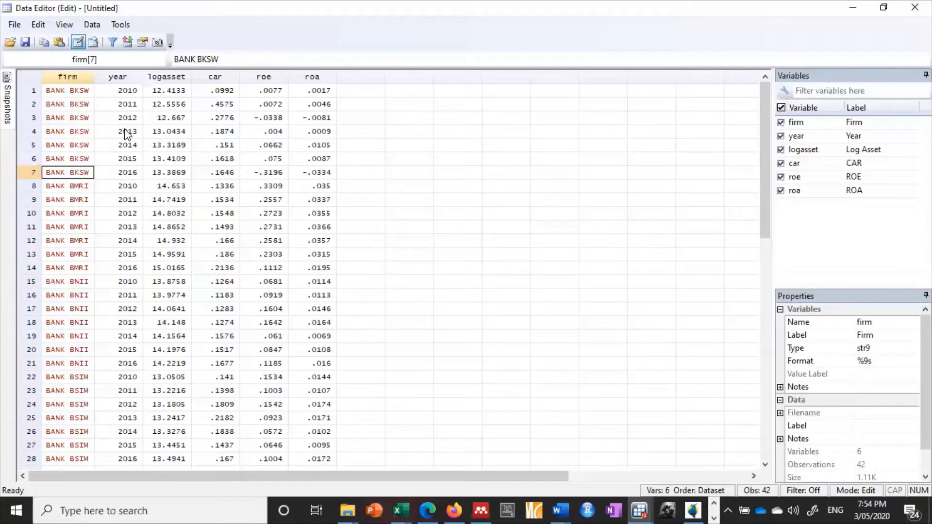
pyautogui.scroll(-2, 113, 125)
pyautogui.scroll(2, 112, 124)
# Rename the firm variable as bank in the variable properties
pyautogui.click(74, 92)
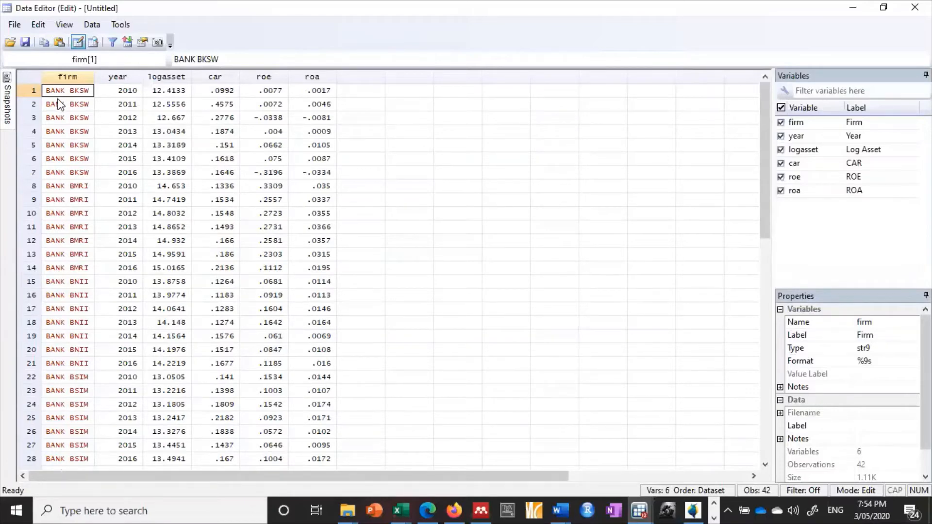
pyautogui.click(58, 104)
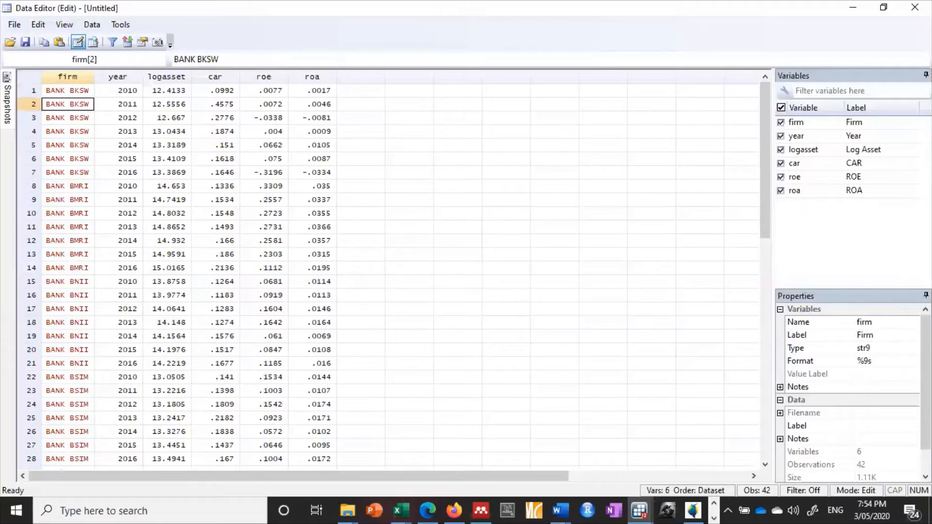
pyautogui.click(888, 322)
pyautogui.doubleClick(888, 322)
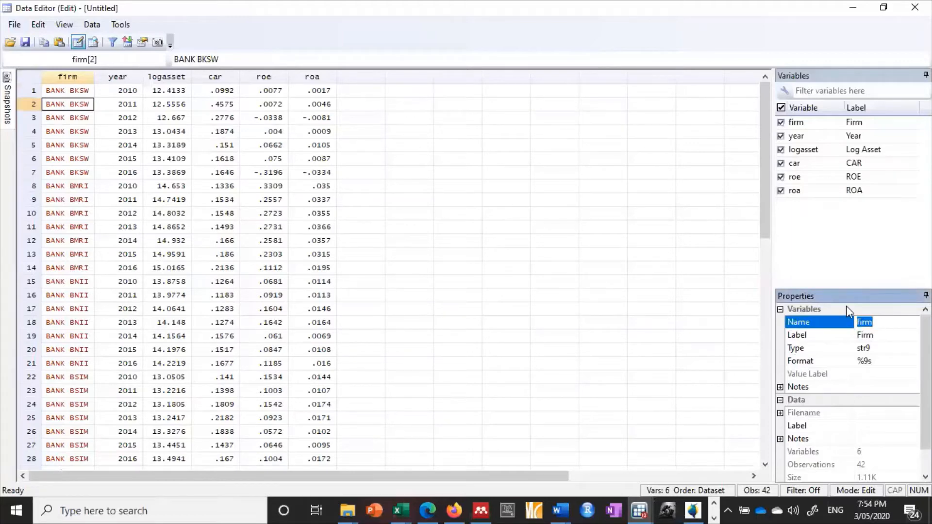
pyautogui.write('banj')
pyautogui.press('BackSpace')
pyautogui.write('k')
pyautogui.press('Return')
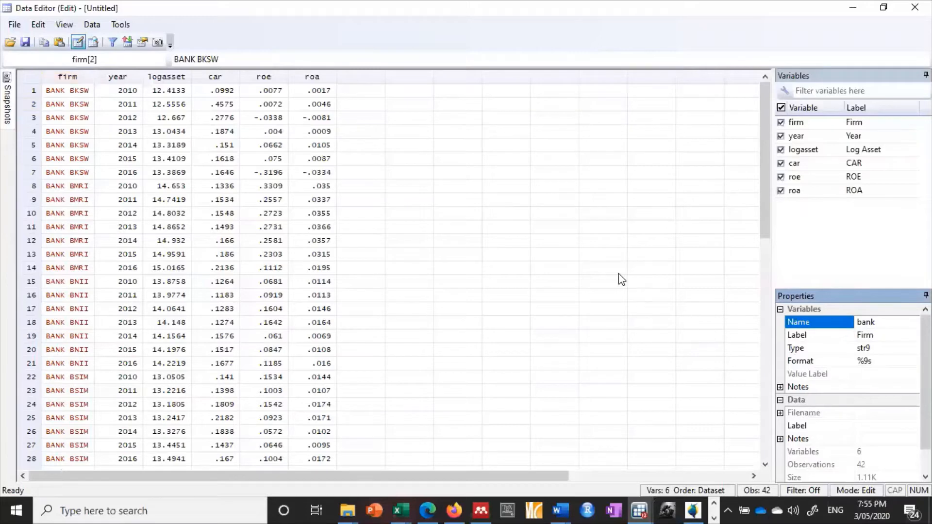
pyautogui.click(618, 273)
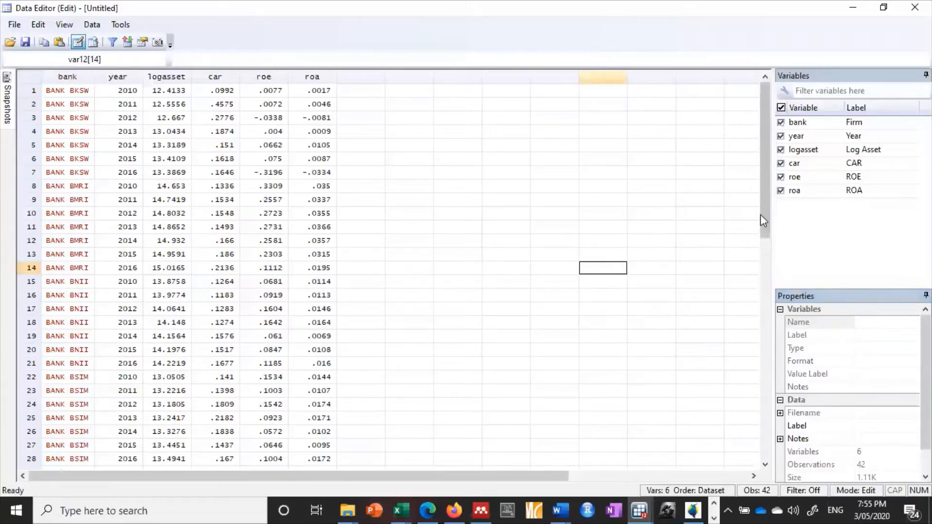
# Change the label of the bank variable to "bank" in its properties
pyautogui.click(68, 104)
pyautogui.click(71, 91)
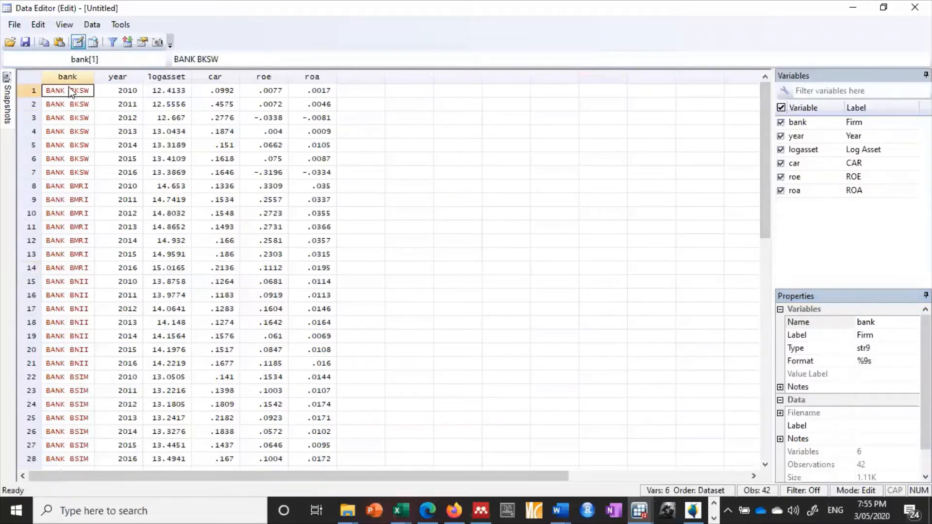
pyautogui.click(68, 121)
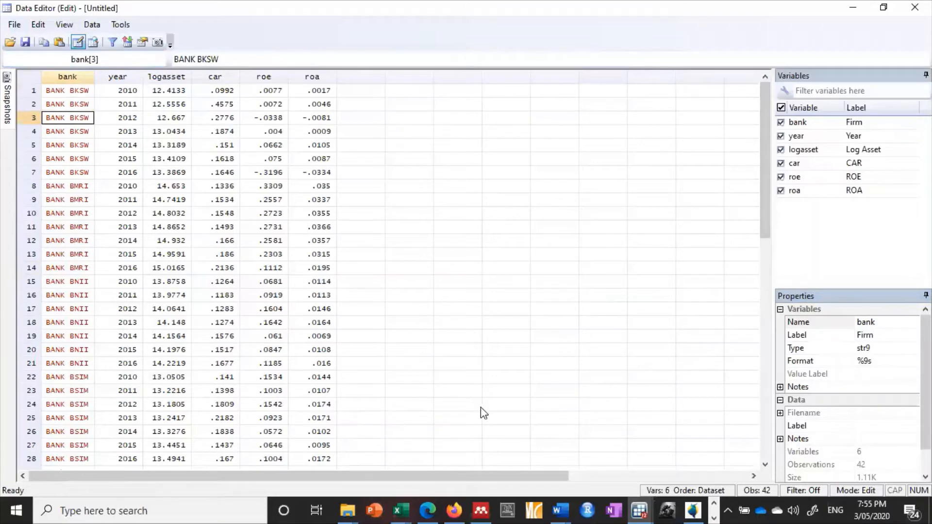
pyautogui.moveTo(645, 508)
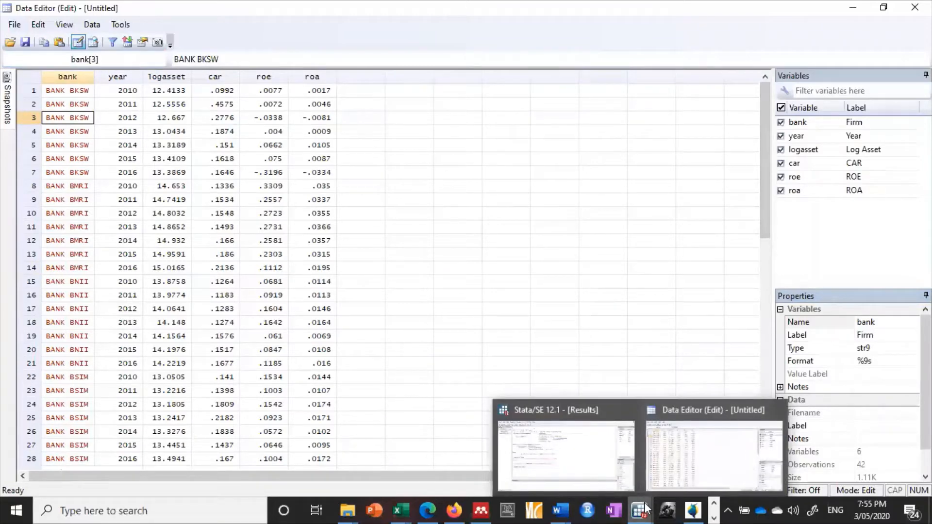
pyautogui.click(831, 334)
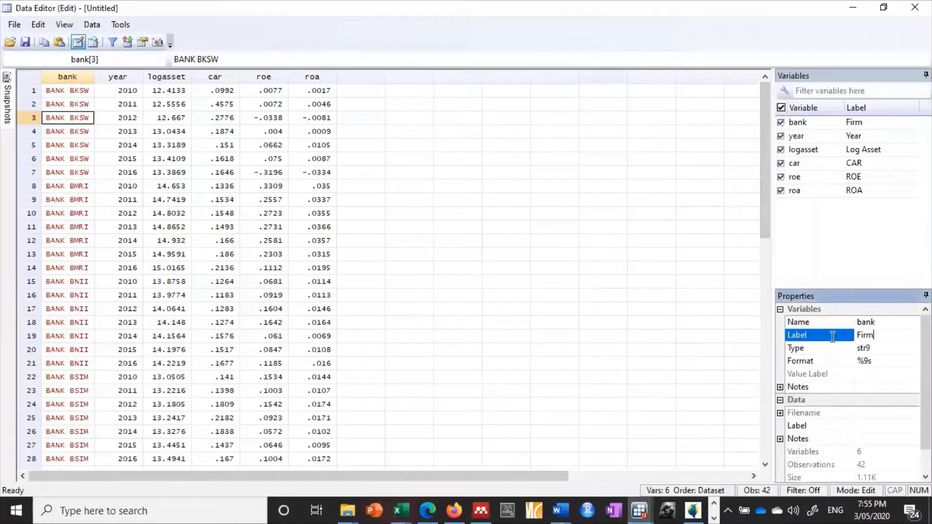
pyautogui.hotkey('shift', 'Home')
pyautogui.write('bank')
pyautogui.click(491, 267)
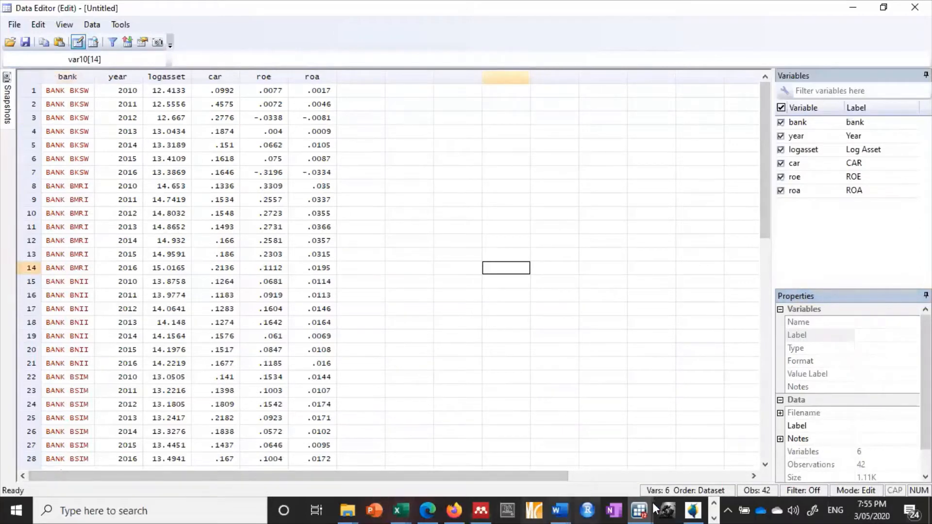
# In the main Stata window, run "encode bank, gen(bank1)" and bring up the dataset in the Data Editor
pyautogui.click(634, 509)
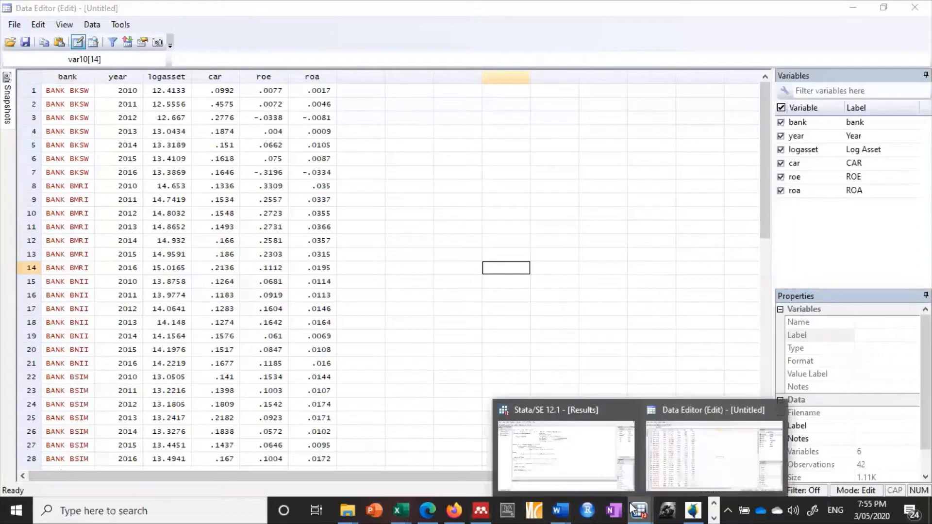
pyautogui.click(602, 480)
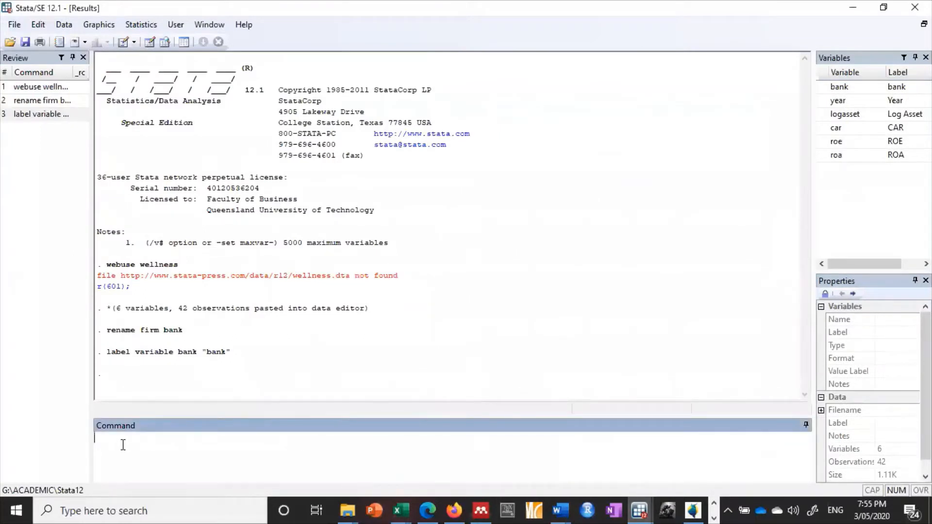
pyautogui.write('encode')
pyautogui.click(874, 88)
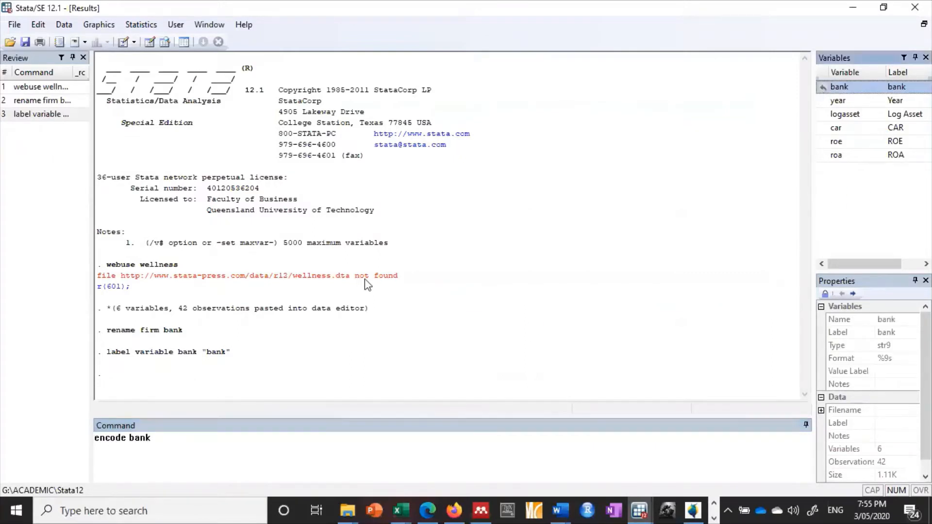
pyautogui.click(201, 445)
pyautogui.write(', gen')
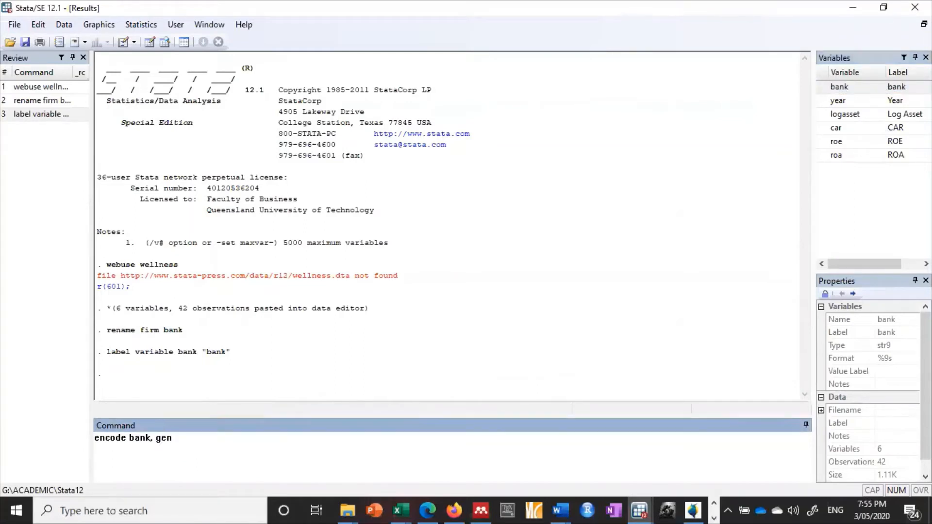
pyautogui.write('(bank1)')
pyautogui.press('Return')
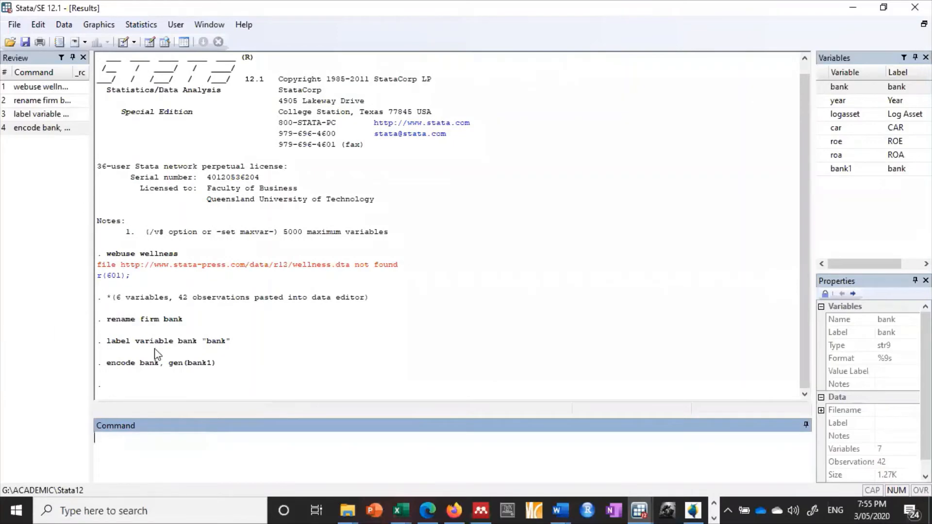
pyautogui.click(149, 44)
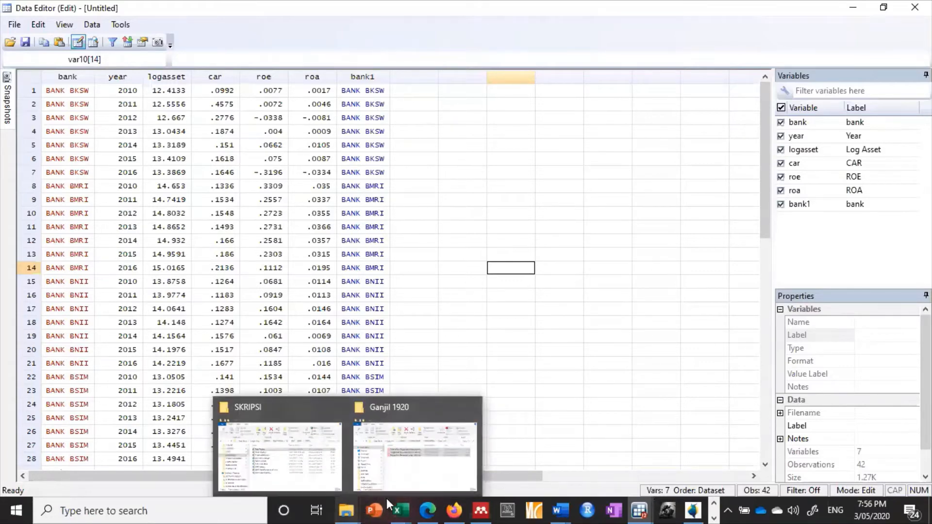
# Return to the main Stata window and open a new do-file in a floating Do-file Editor
pyautogui.moveTo(641, 509)
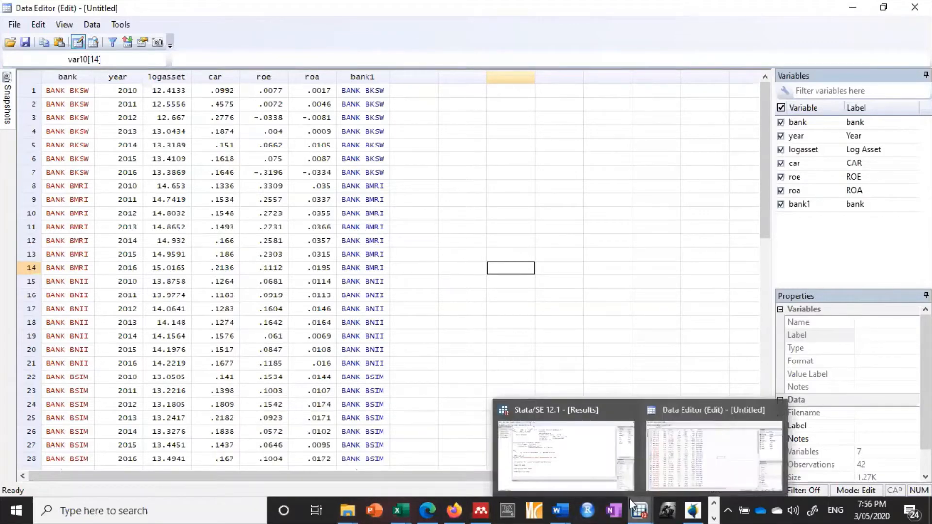
pyautogui.click(610, 473)
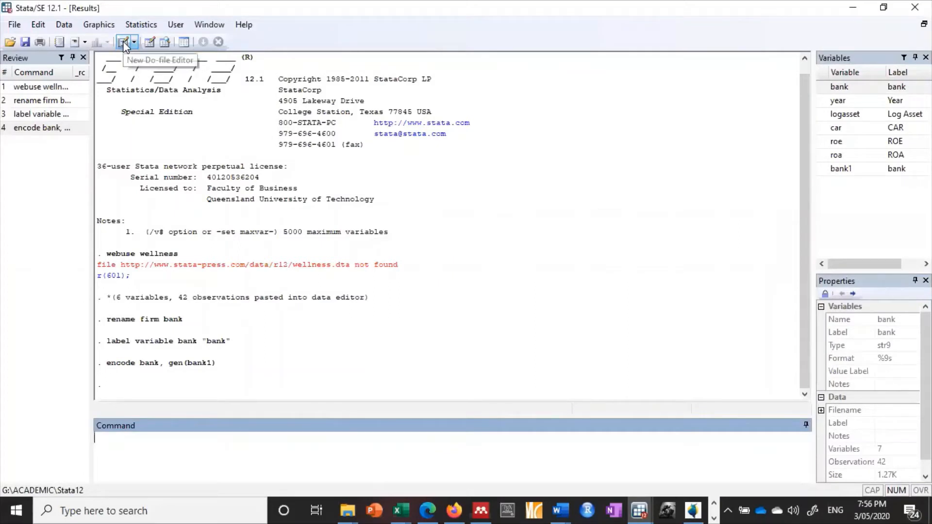
pyautogui.click(209, 24)
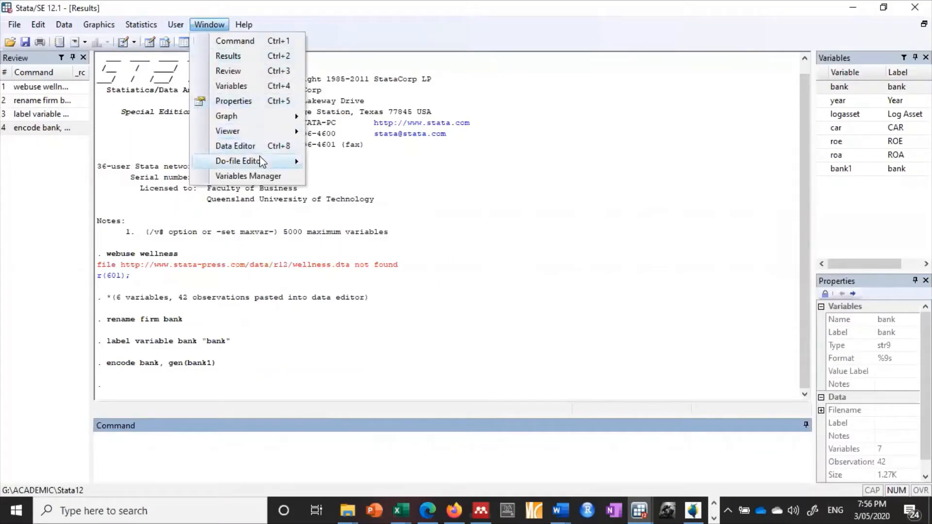
pyautogui.moveTo(262, 162)
pyautogui.click(337, 162)
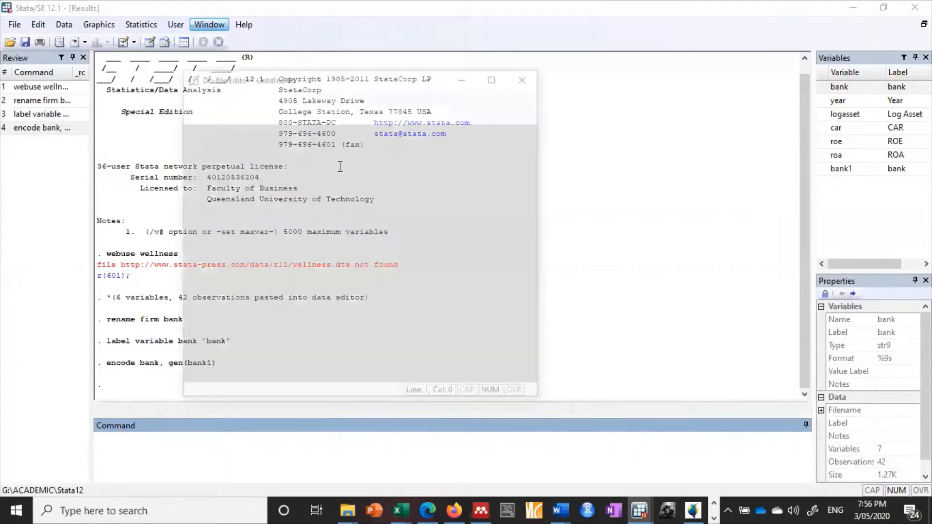
pyautogui.click(495, 76)
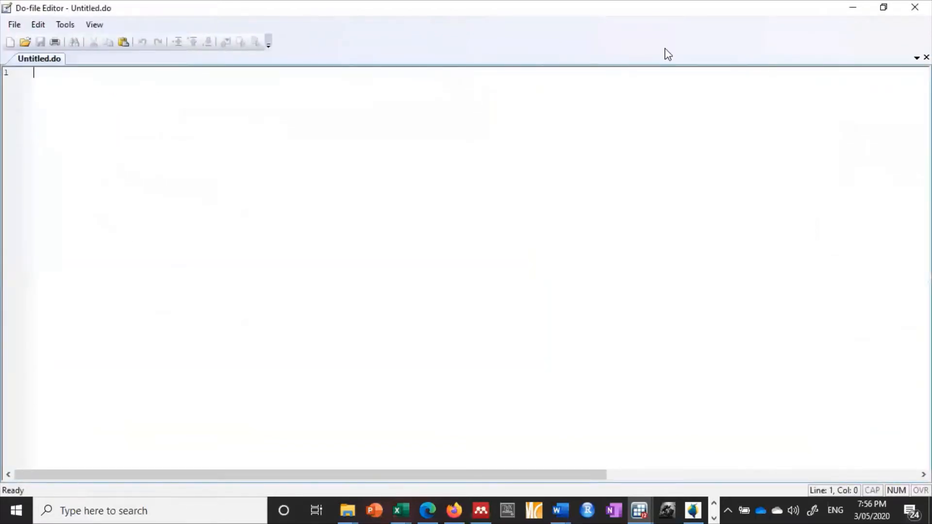
pyautogui.click(883, 8)
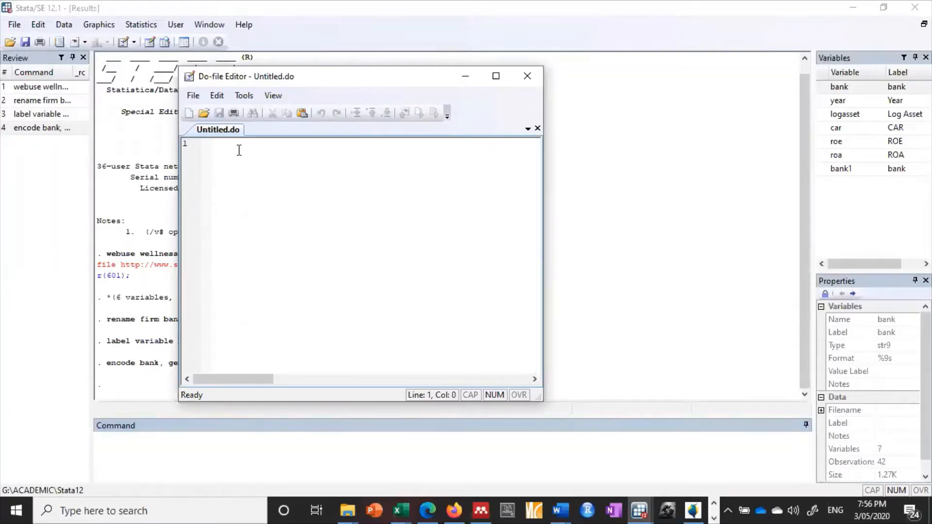
# Write the panel declaration command "xtset bank year" on the first line of the do-file
pyautogui.write('xtset')
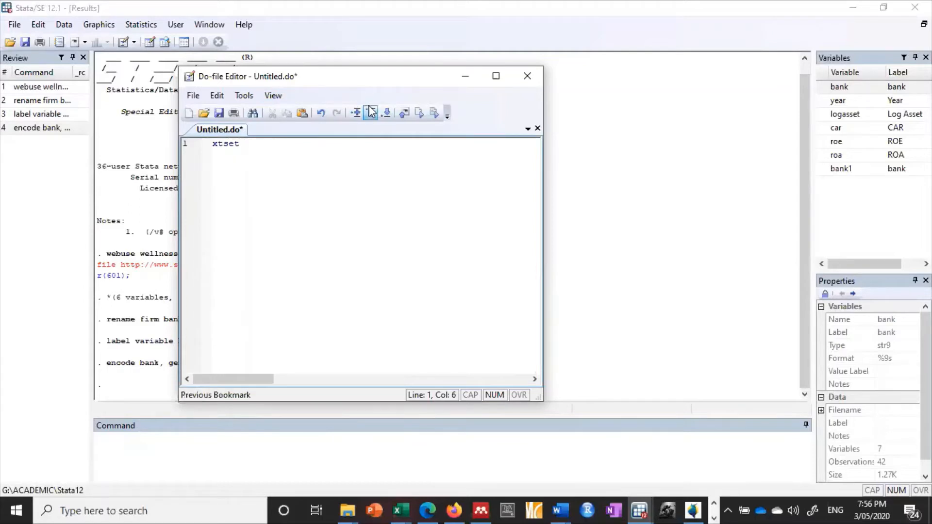
pyautogui.write(' bank')
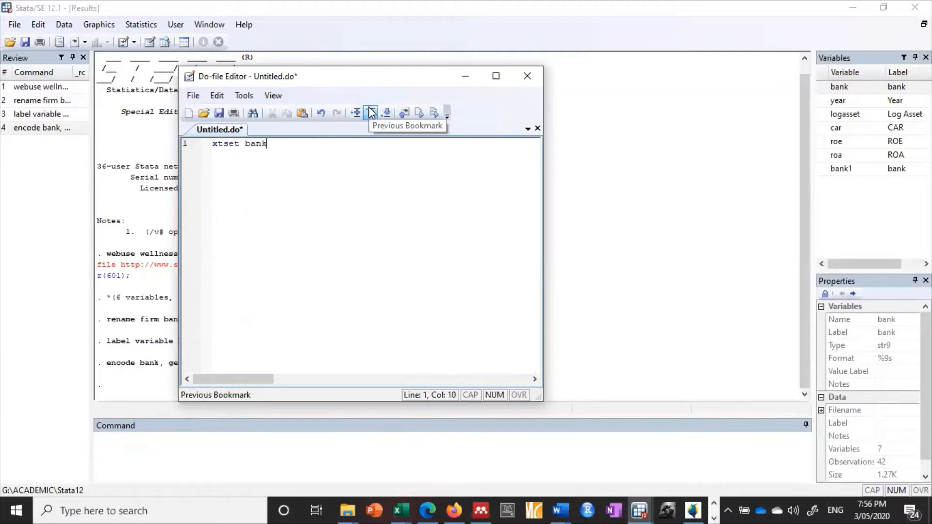
pyautogui.write(' year')
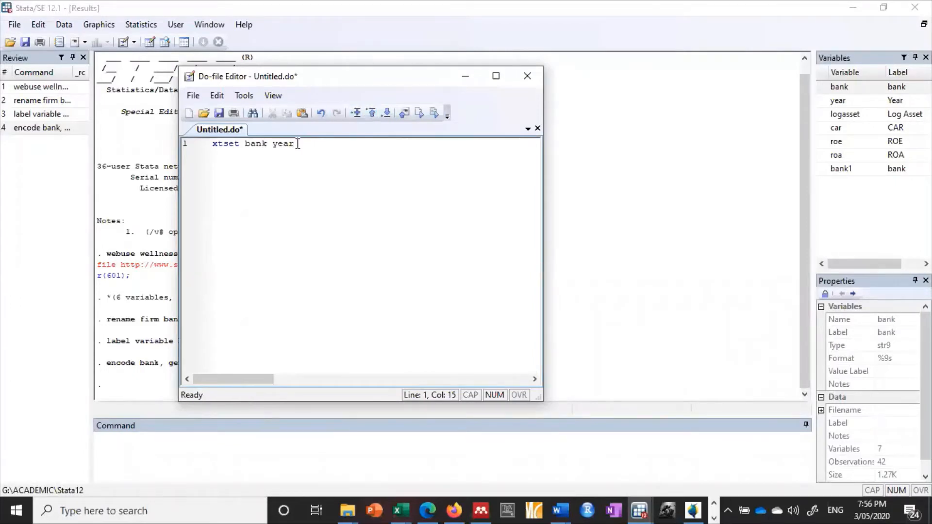
# Try to execute the "xtset bank year" line from the do-file
pyautogui.moveTo(210, 153); pyautogui.dragTo(215, 145)
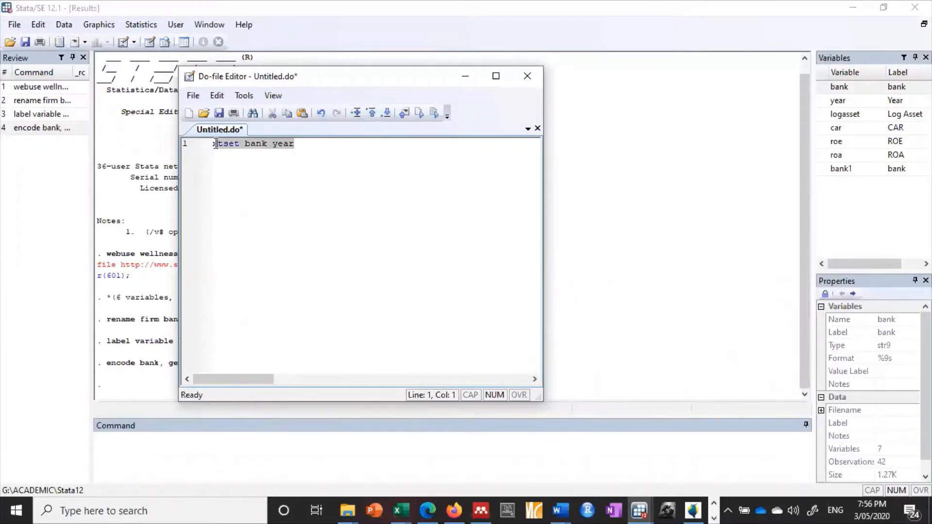
pyautogui.click(229, 171)
pyautogui.click(245, 97)
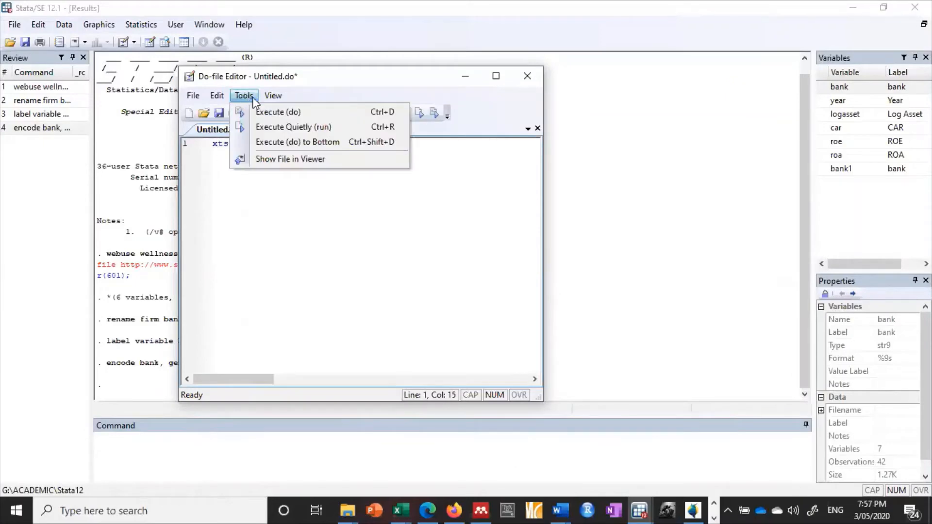
pyautogui.click(275, 114)
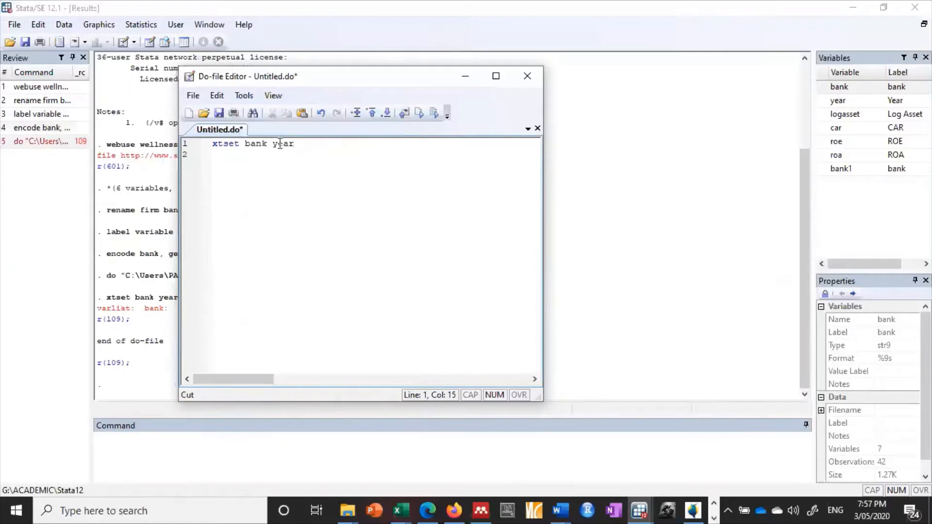
# In the main Stata window, reuse the panel declaration from the results and run it as "xtset bank1 year"
pyautogui.click(129, 385)
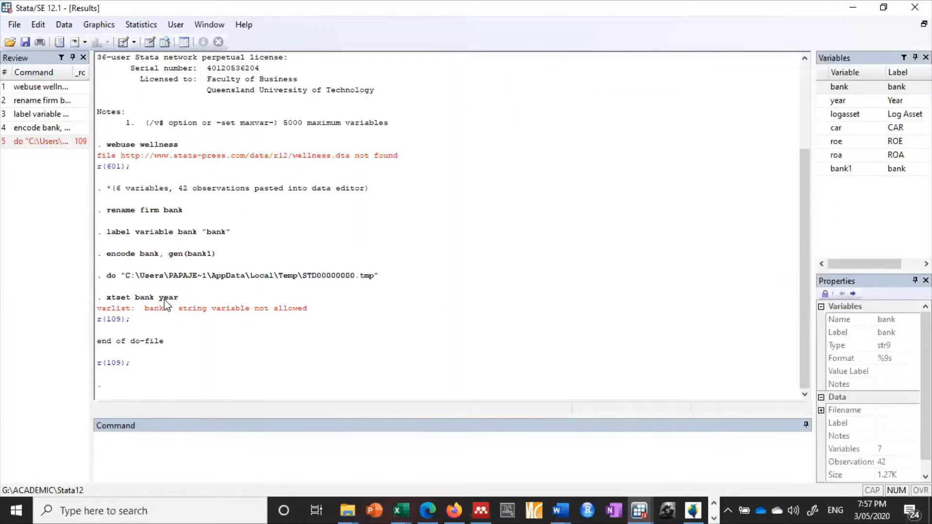
pyautogui.moveTo(179, 298); pyautogui.dragTo(112, 303)
pyautogui.hotkey('ctrl', 'c')
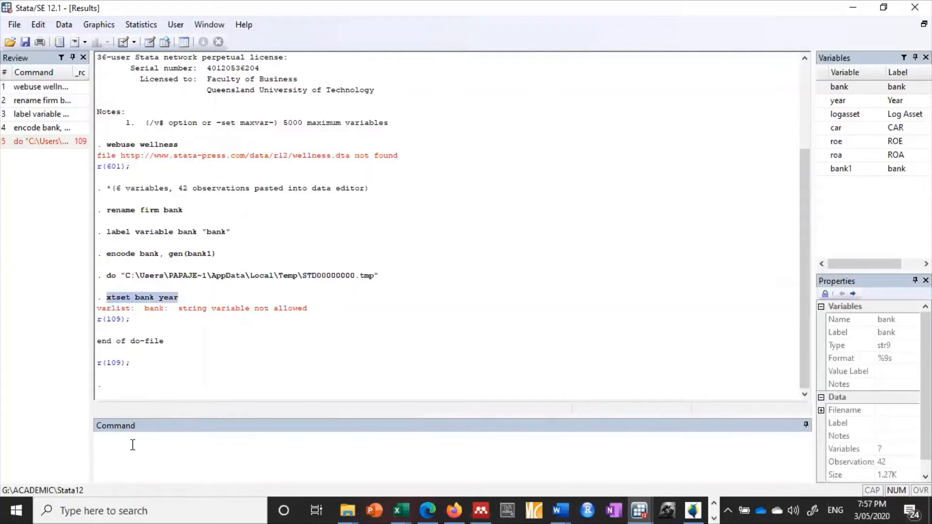
pyautogui.click(129, 443)
pyautogui.hotkey('ctrl', 'v')
pyautogui.click(143, 439)
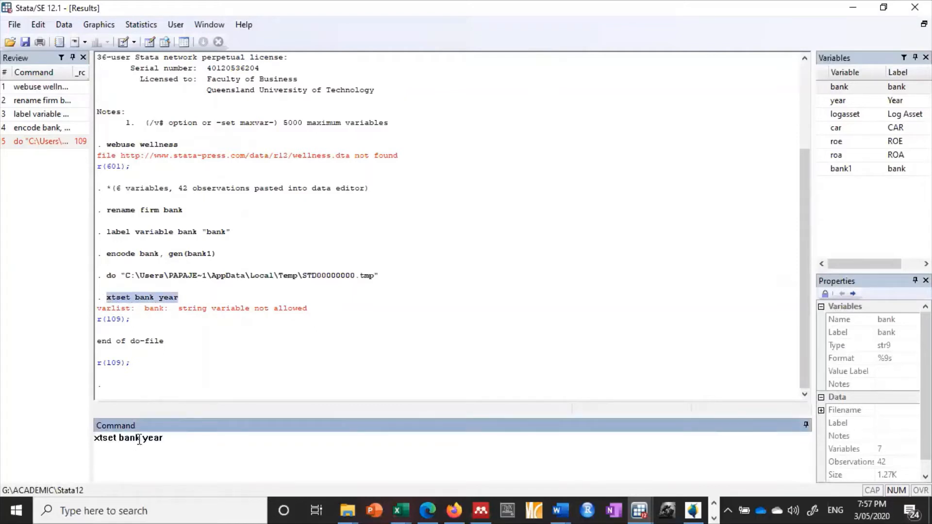
pyautogui.write('1')
pyautogui.press('Return')
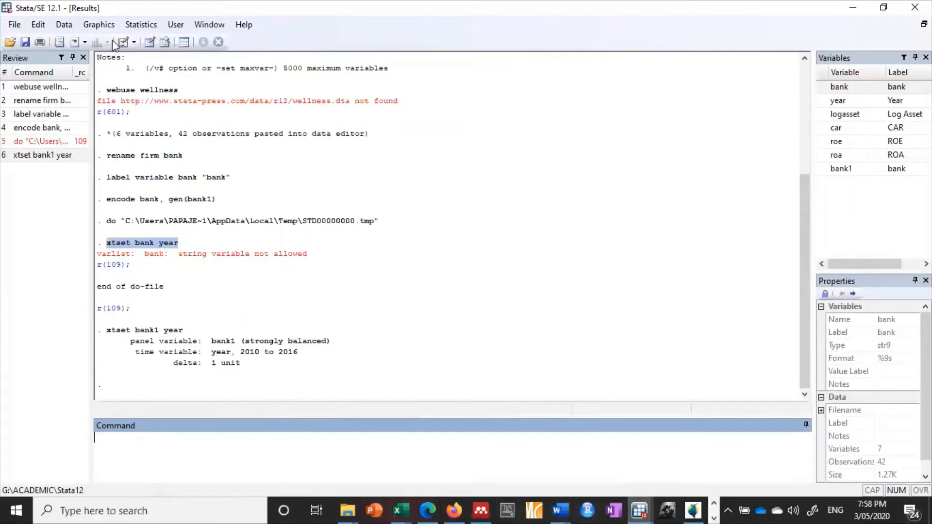
# Reopen the untitled do-file and write the model equation "roe = a + b1car + b2logasset + e" on line 3
pyautogui.click(134, 41)
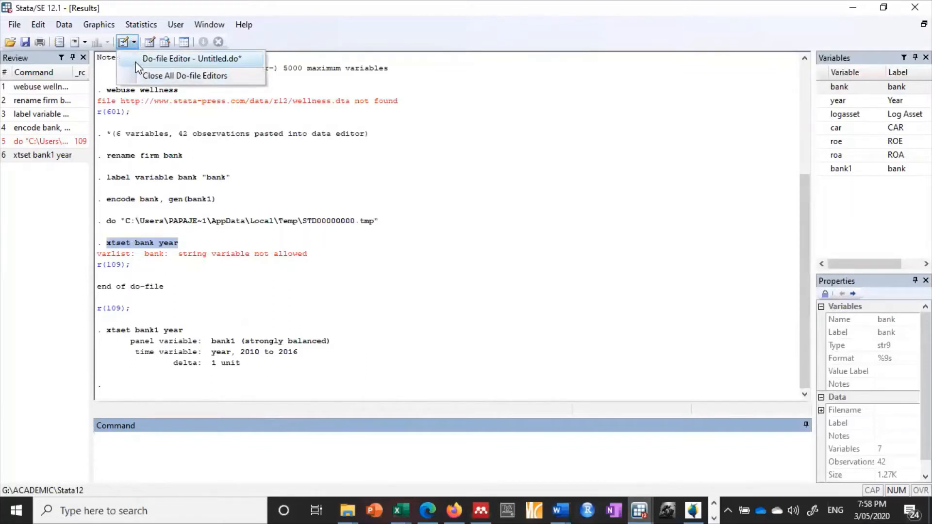
pyautogui.click(135, 61)
pyautogui.press('Return')
pyautogui.press('Return')
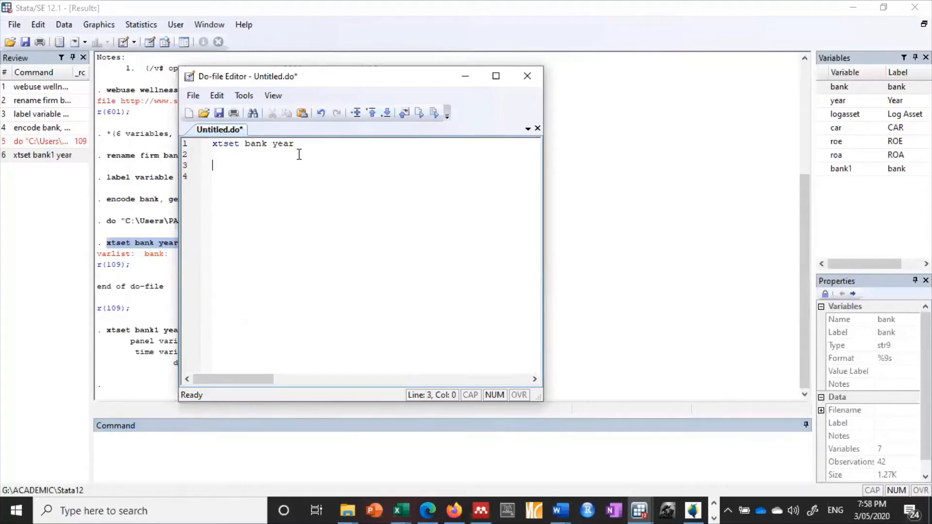
pyautogui.write('roe = a + ')
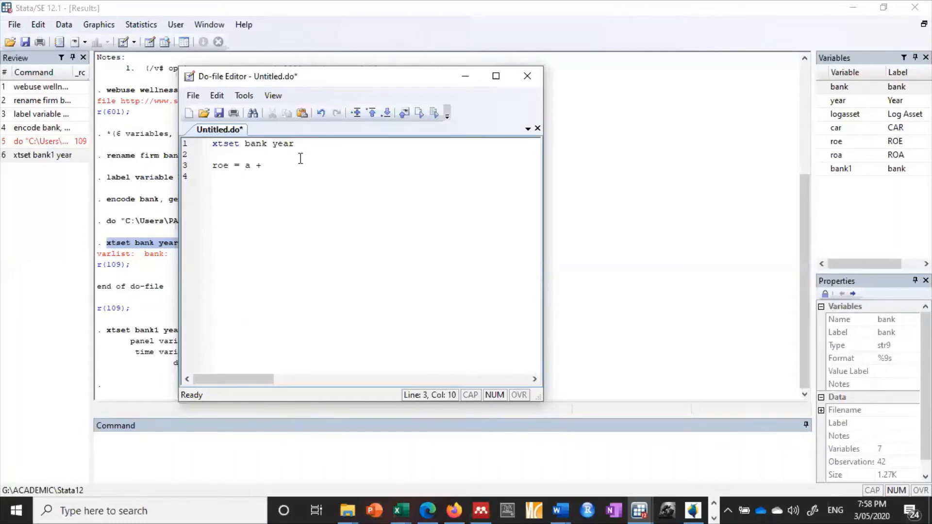
pyautogui.write('b1car + b2logasset + e')
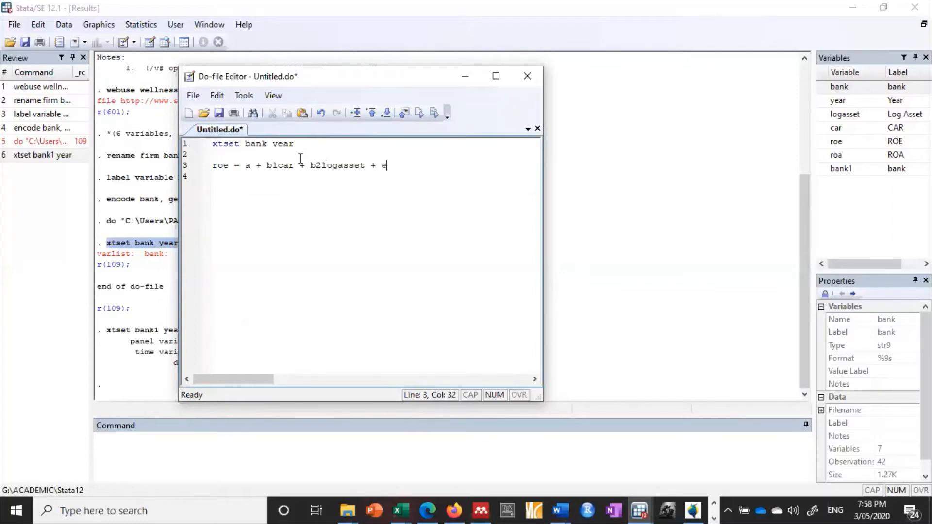
pyautogui.press('Return')
pyautogui.press('Return')
# Plot ROE for each bank by running "xtline roe" in the main Stata window, and close the graph after viewing it
pyautogui.click(144, 446)
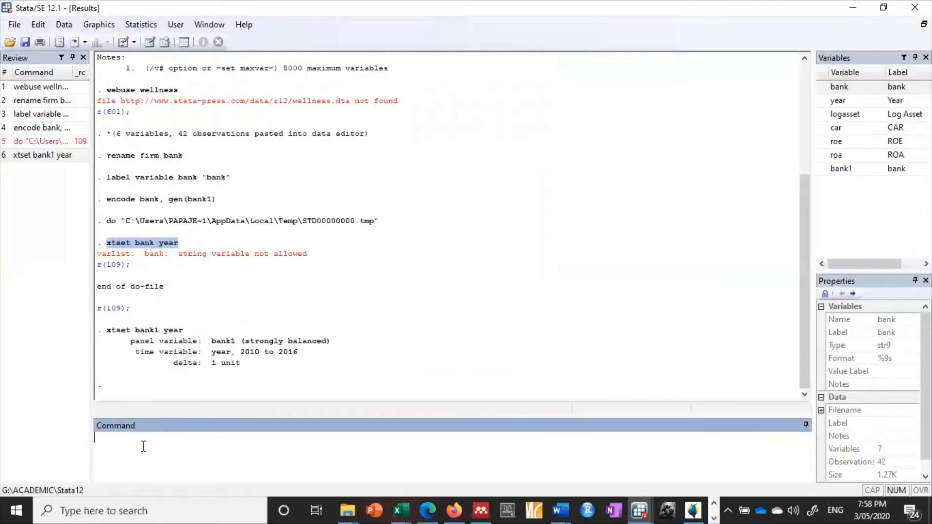
pyautogui.write('xt')
pyautogui.write('line')
pyautogui.write('roa')
pyautogui.press('Return')
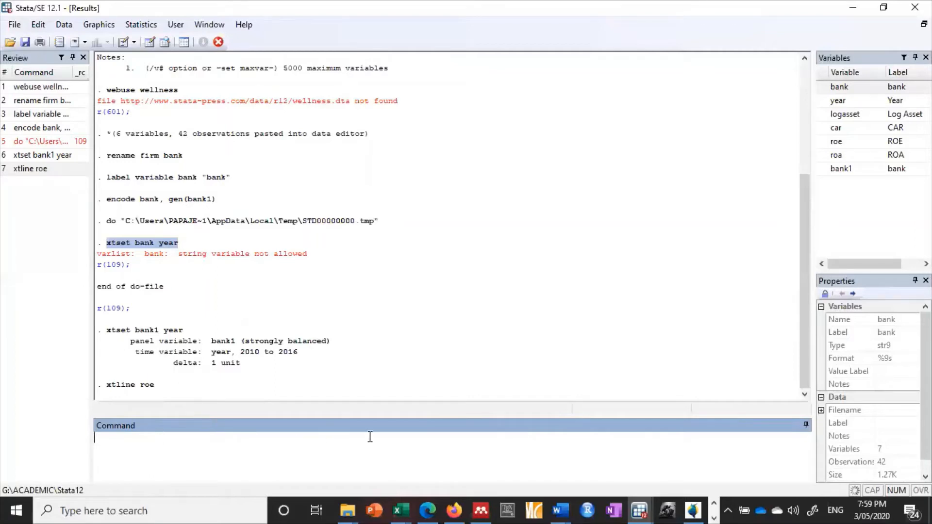
pyautogui.moveTo(645, 509)
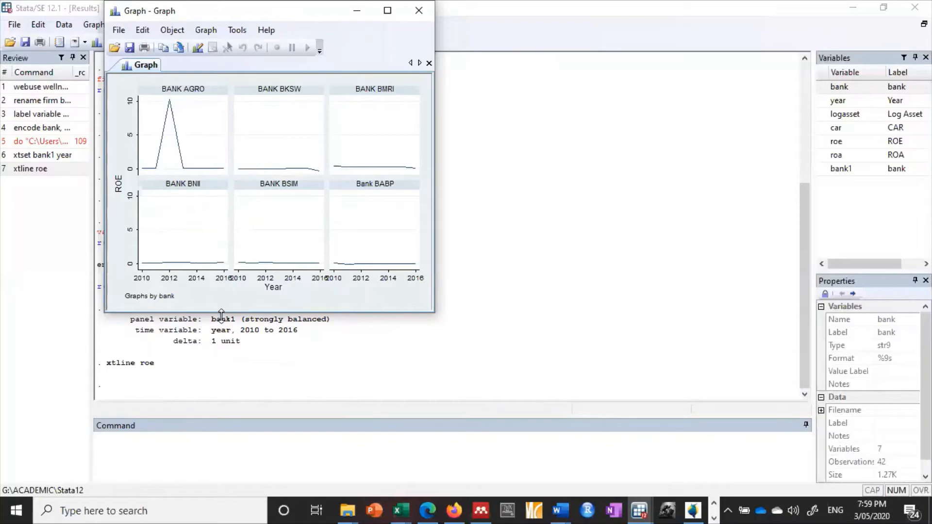
pyautogui.moveTo(320, 11); pyautogui.dragTo(330, 63)
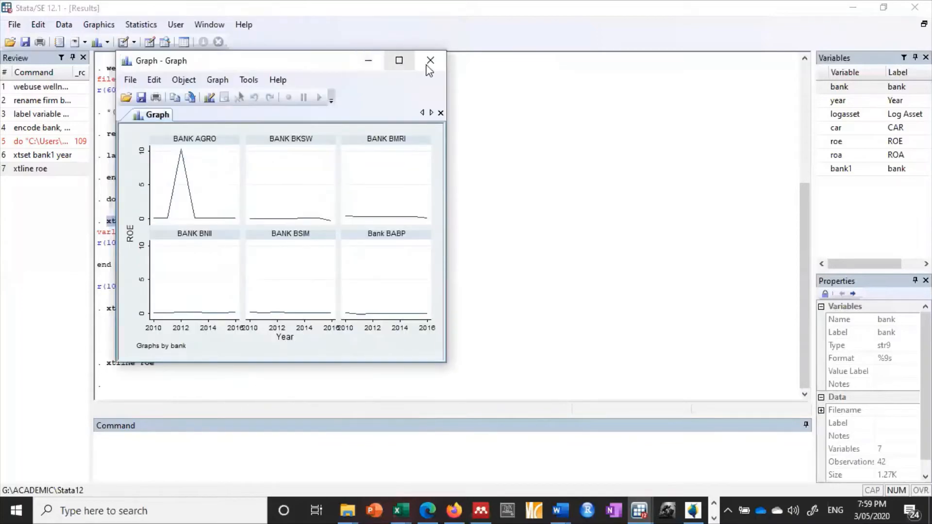
pyautogui.click(429, 62)
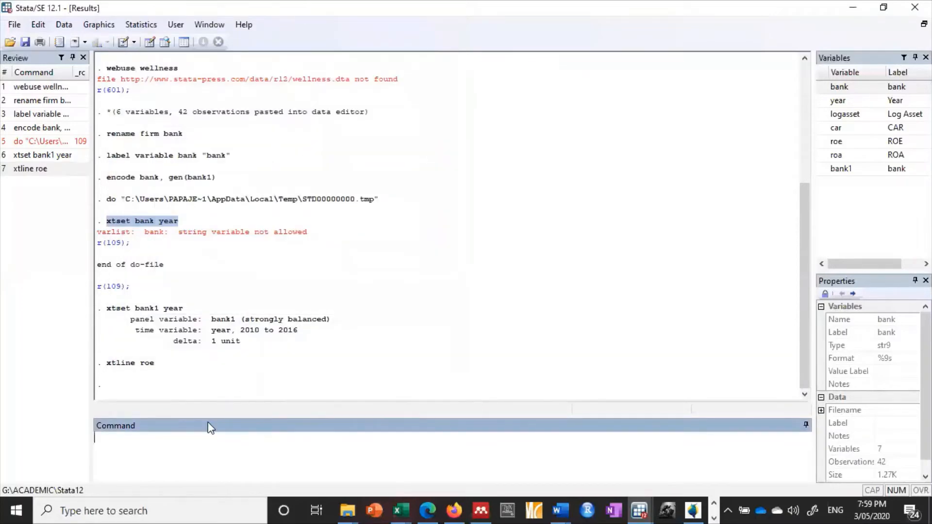
# Plot all banks' ROE lines in one chart by running "xtline roe, overlay", and close the graph after viewing it
pyautogui.write('xtline')
pyautogui.write('roe')
pyautogui.press('BackSpace')
pyautogui.press('BackSpace')
pyautogui.press('BackSpace')
pyautogui.press('BackSpace')
pyautogui.press('BackSpace')
pyautogui.write('roe, over')
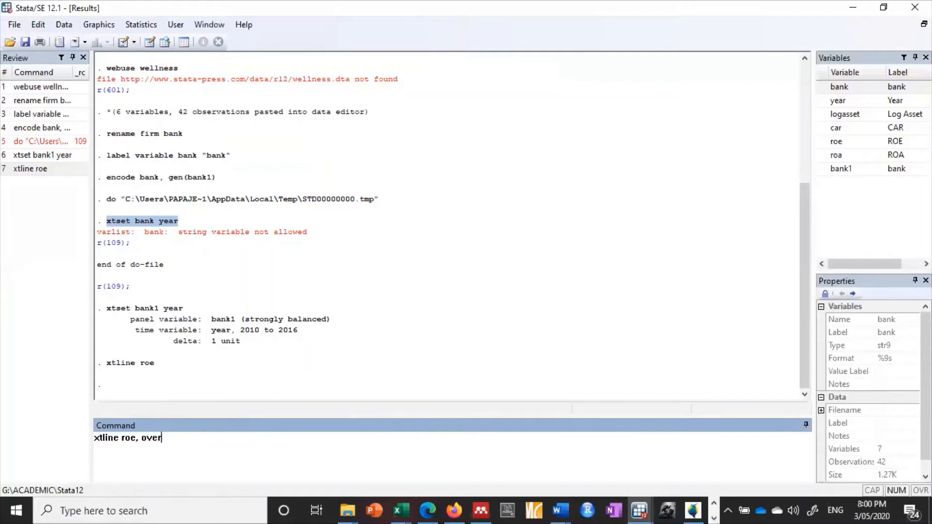
pyautogui.write('lay')
pyautogui.press('Return')
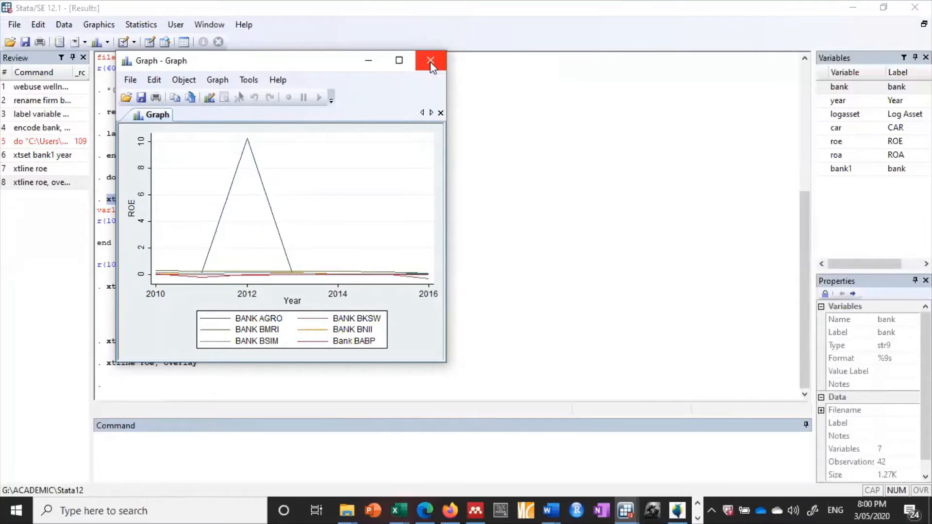
pyautogui.click(430, 62)
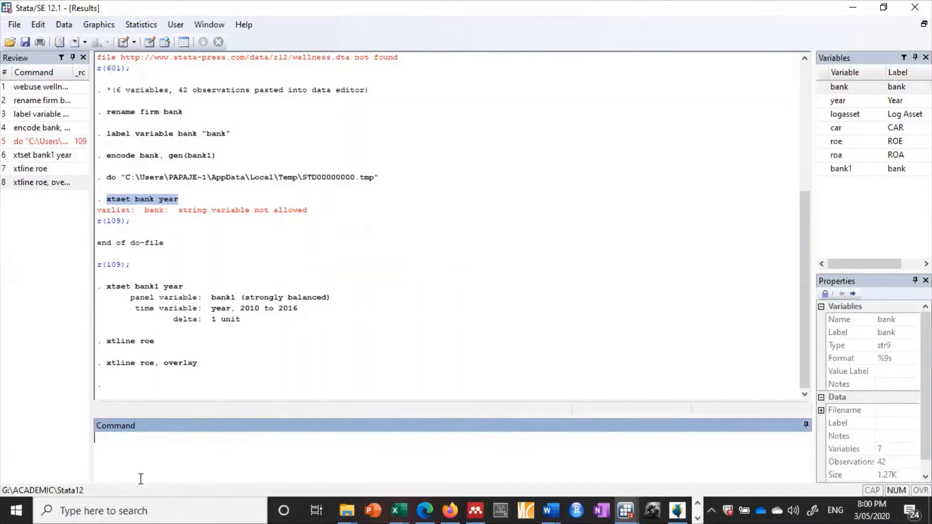
# Run the pooled regression of ROE on CAR and log asset with "regress roe car logasset"
pyautogui.write('regress')
pyautogui.write(' car')
pyautogui.press('BackSpace')
pyautogui.press('BackSpace')
pyautogui.press('BackSpace')
pyautogui.write('roe')
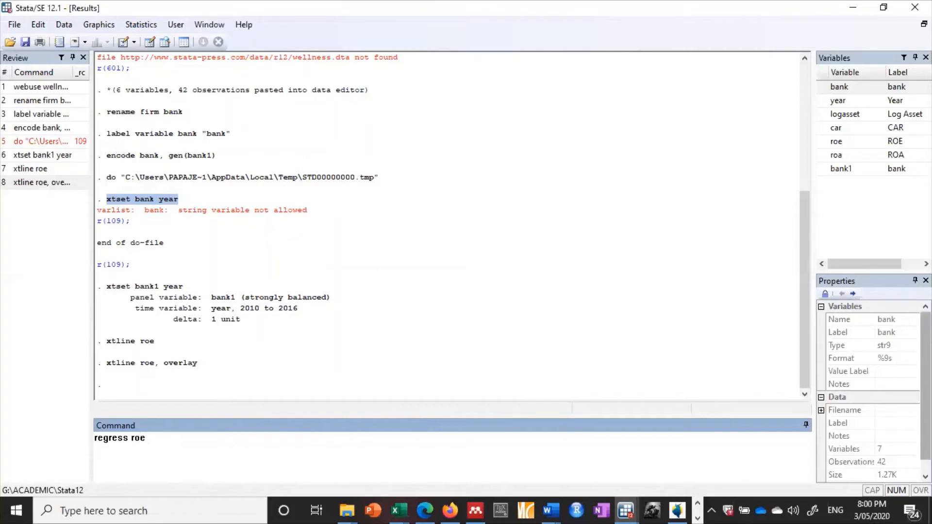
pyautogui.doubleClick(827, 127)
pyautogui.doubleClick(825, 115)
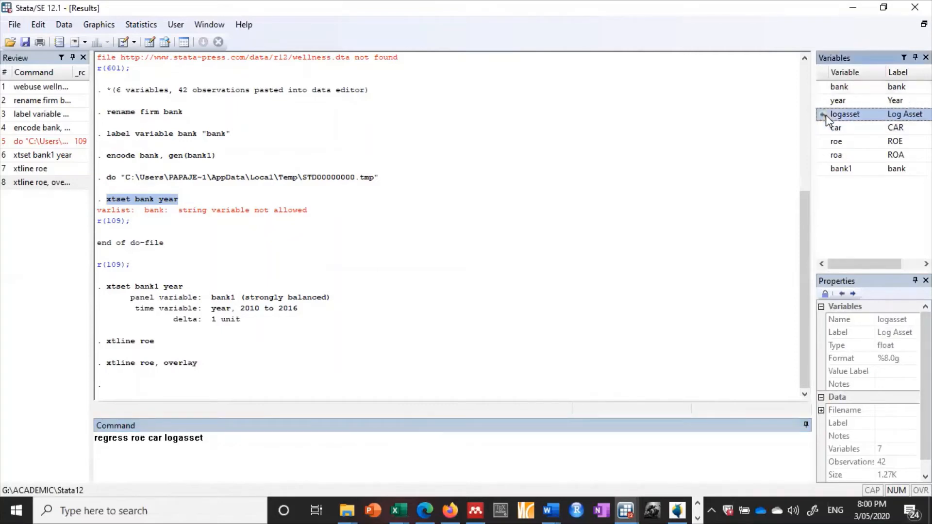
pyautogui.press('Return')
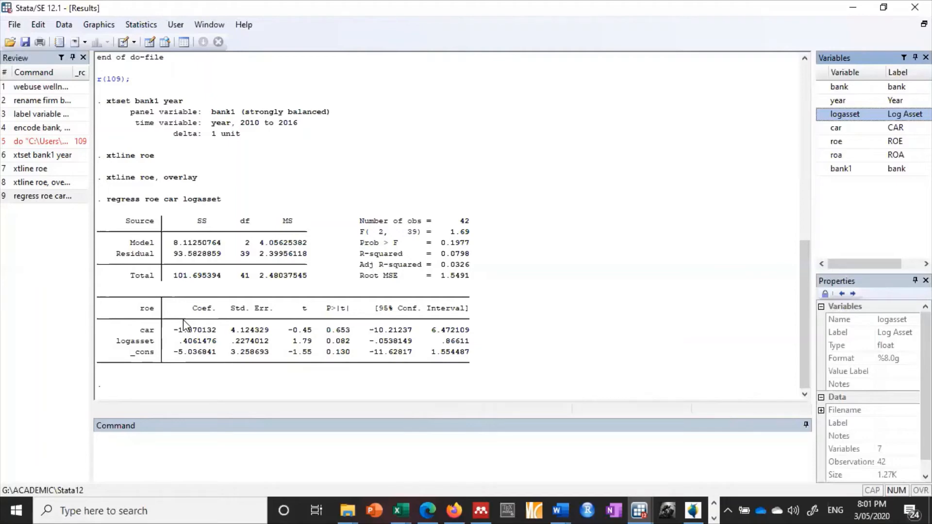
# Recall the last regression command, add bank dummies to it, and run it as "regress roe car logasset i.bank1"
pyautogui.click(114, 444)
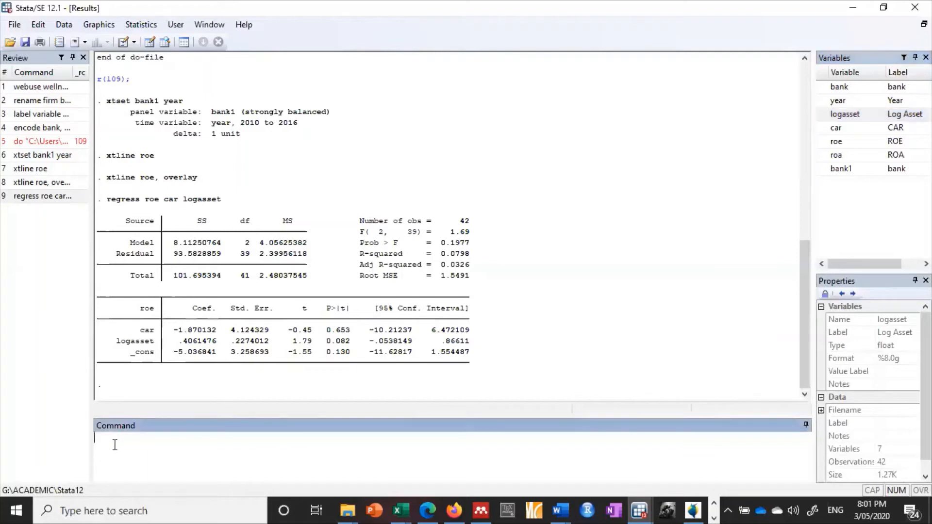
pyautogui.write('regress')
pyautogui.click(39, 196)
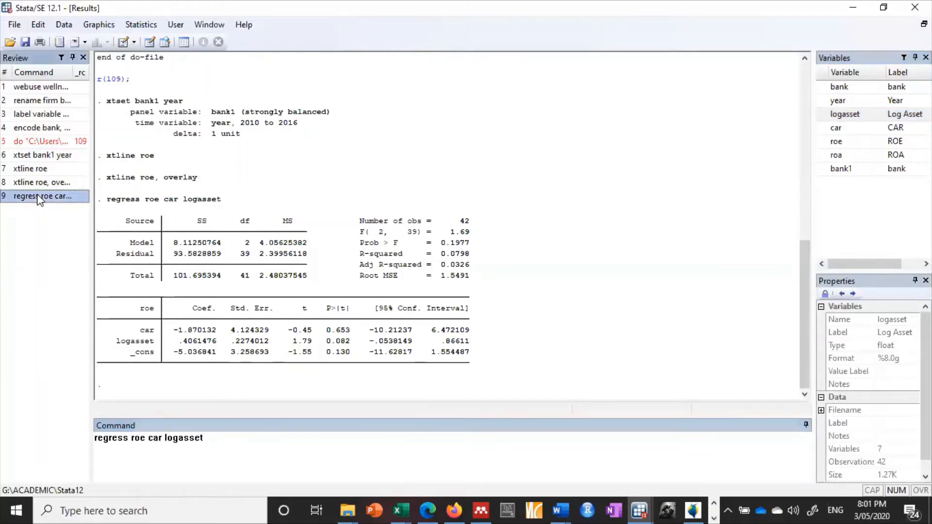
pyautogui.click(213, 441)
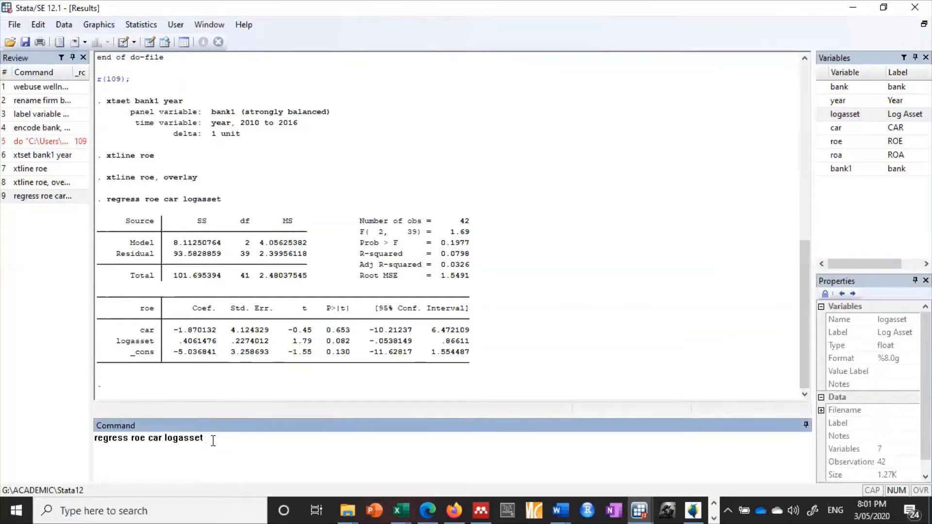
pyautogui.write('i.bank1')
pyautogui.press('Return')
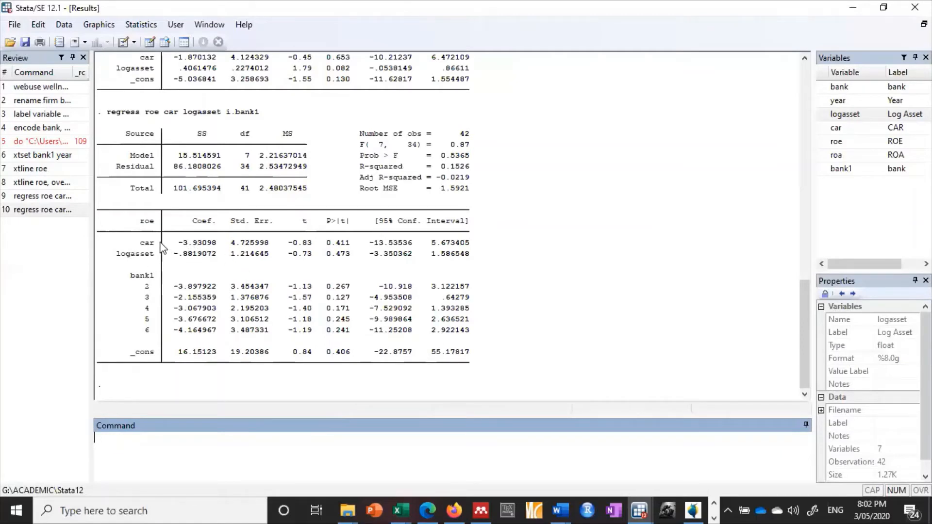
# Copy the command "regress roe car logasset i.bank1" from the results into line 5 of the do-file
pyautogui.moveTo(109, 114); pyautogui.dragTo(264, 118)
pyautogui.hotkey('ctrl', 'c')
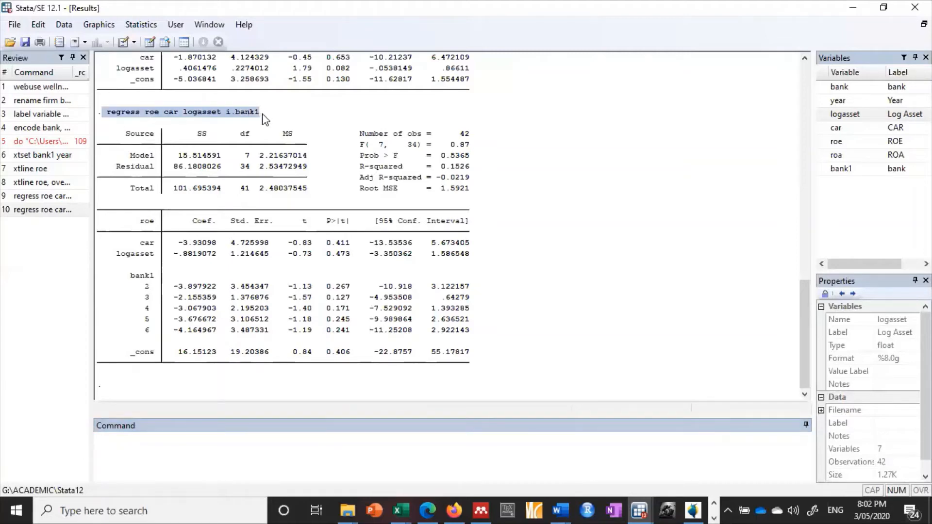
pyautogui.click(640, 510)
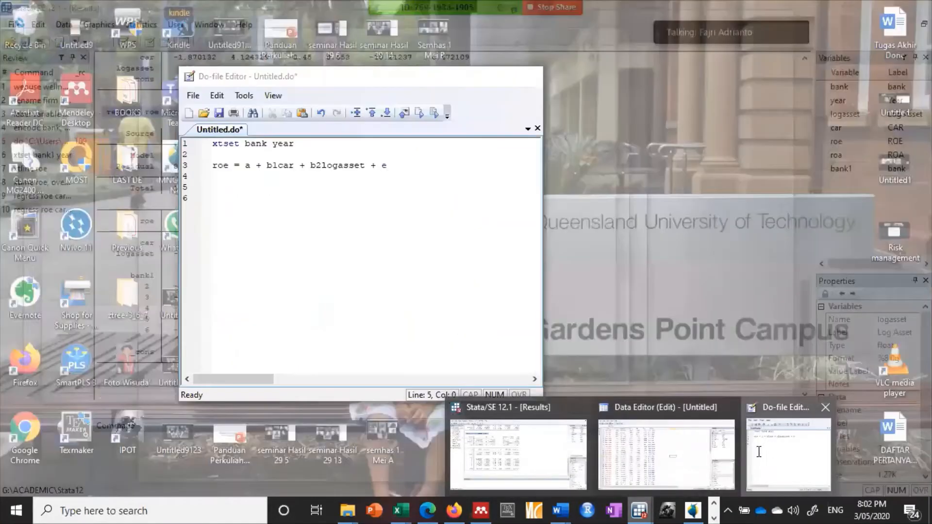
pyautogui.click(765, 452)
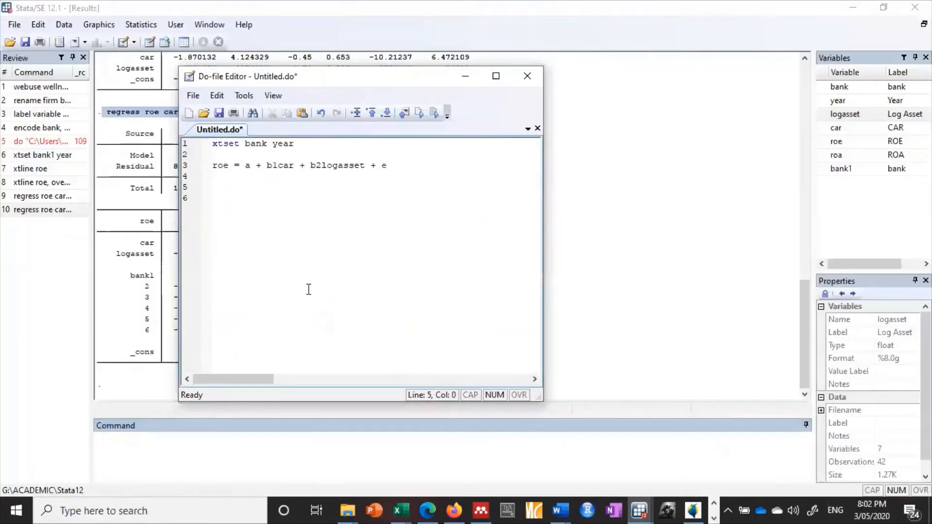
pyautogui.hotkey('ctrl', 'v')
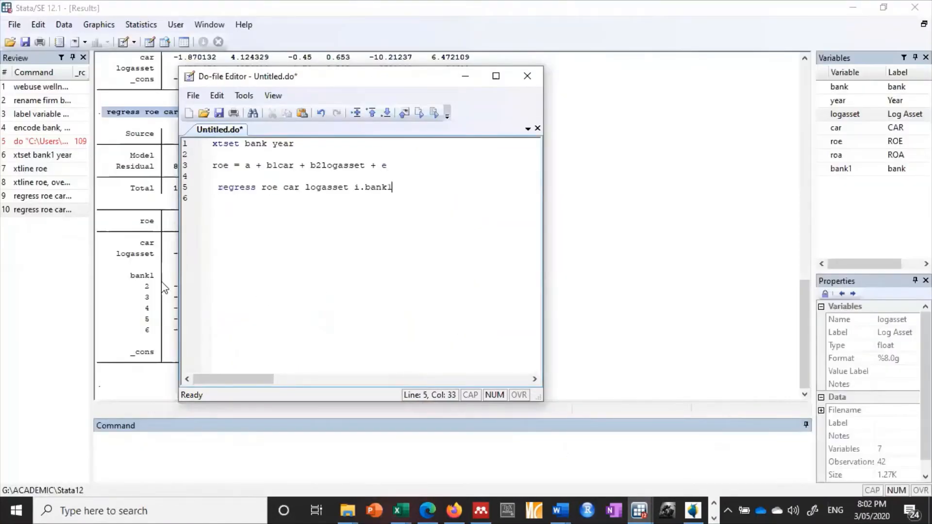
# Add the command "xtreg roe car logasset" as line 7 of the do-file, reusing the variable list from line 5
pyautogui.click(583, 274)
pyautogui.click(584, 275)
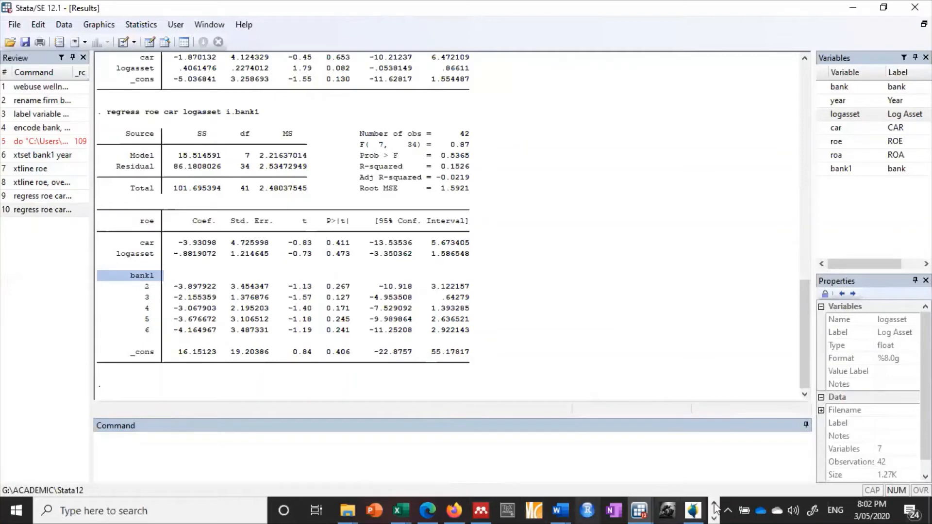
pyautogui.click(639, 509)
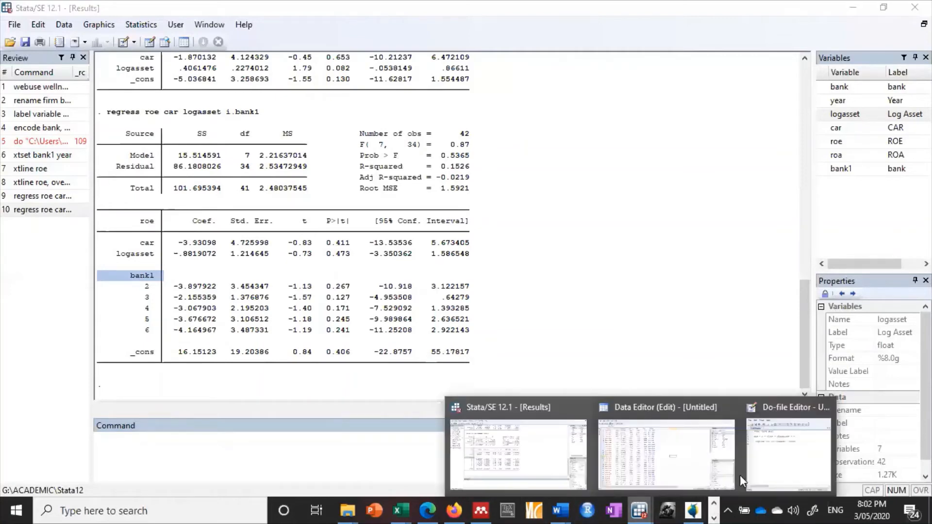
pyautogui.click(770, 469)
pyautogui.press('Return')
pyautogui.press('Return')
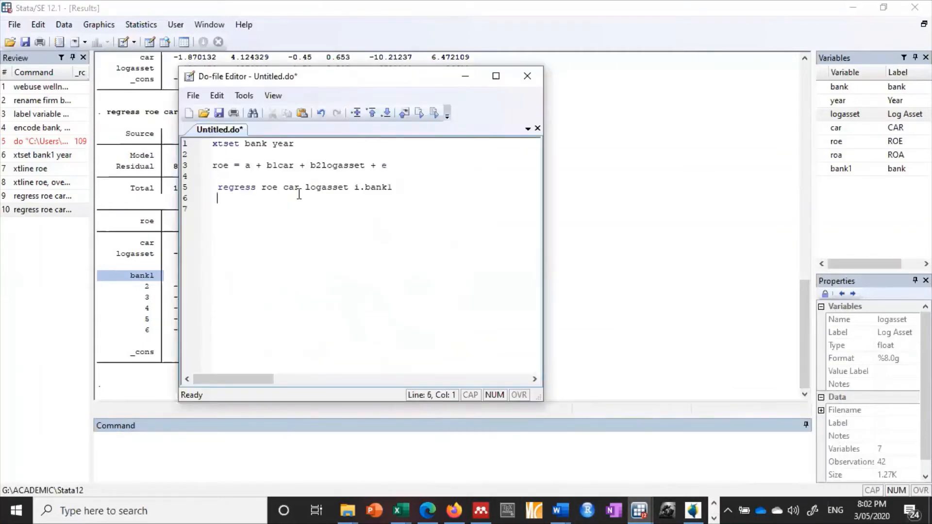
pyautogui.write('xtreg')
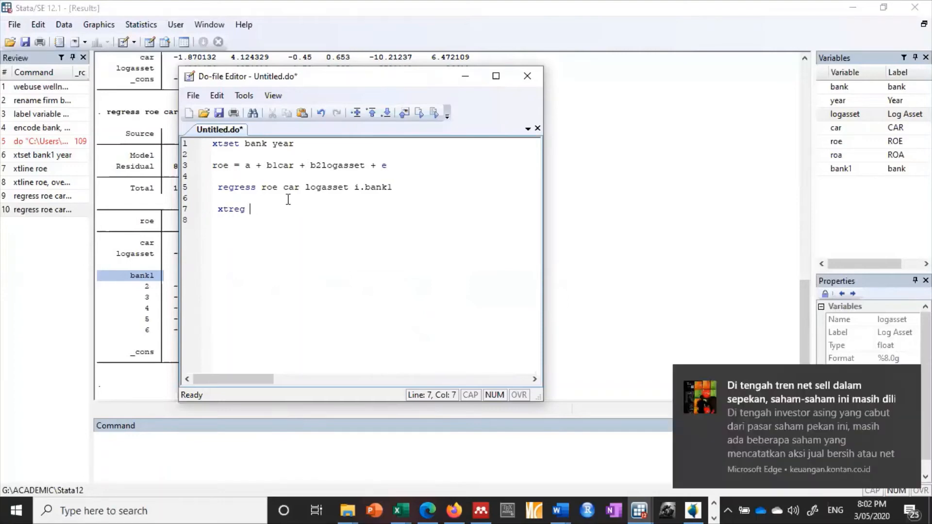
pyautogui.click(265, 190)
pyautogui.moveTo(270, 191); pyautogui.dragTo(349, 192)
pyautogui.hotkey('ctrl', 'c')
pyautogui.click(268, 210)
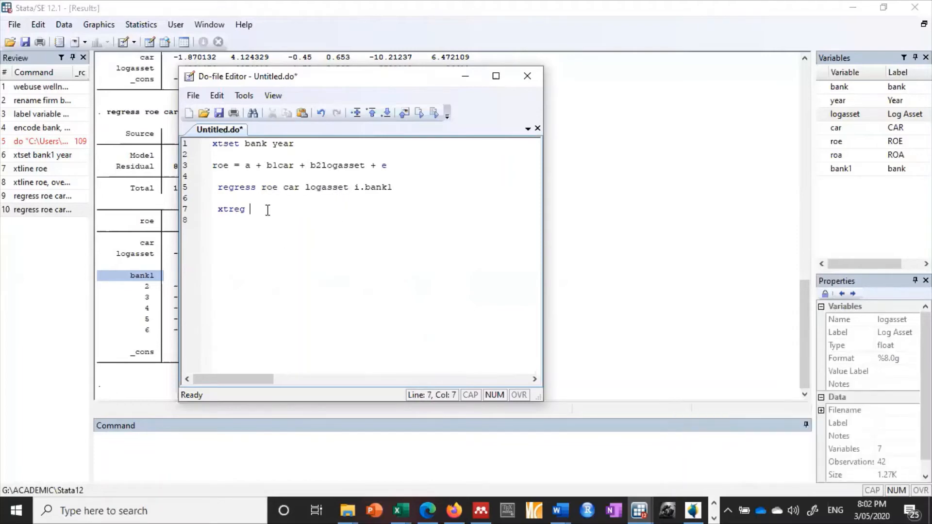
pyautogui.hotkey('ctrl', 'v')
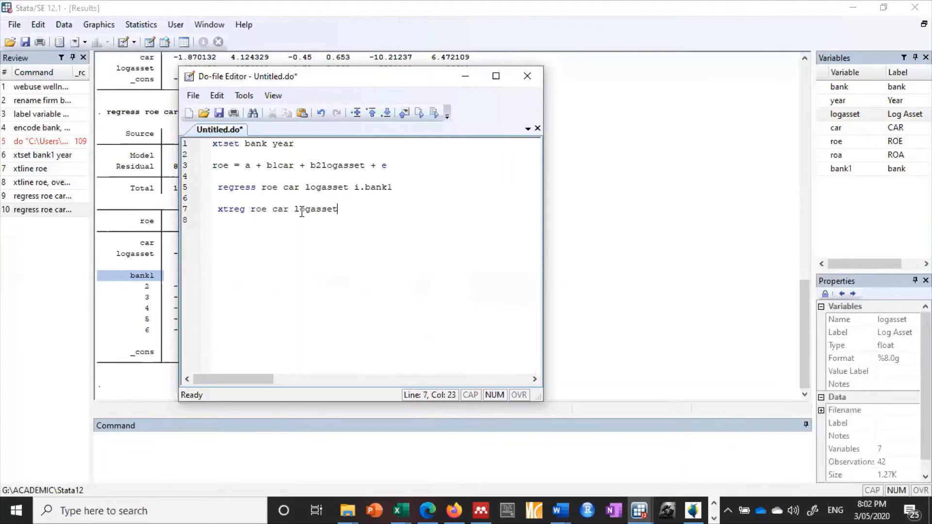
# Execute only the line "xtreg roe car logasset" from the do-file and return to the main Stata window
pyautogui.moveTo(344, 210); pyautogui.dragTo(212, 210)
pyautogui.rightClick(230, 209)
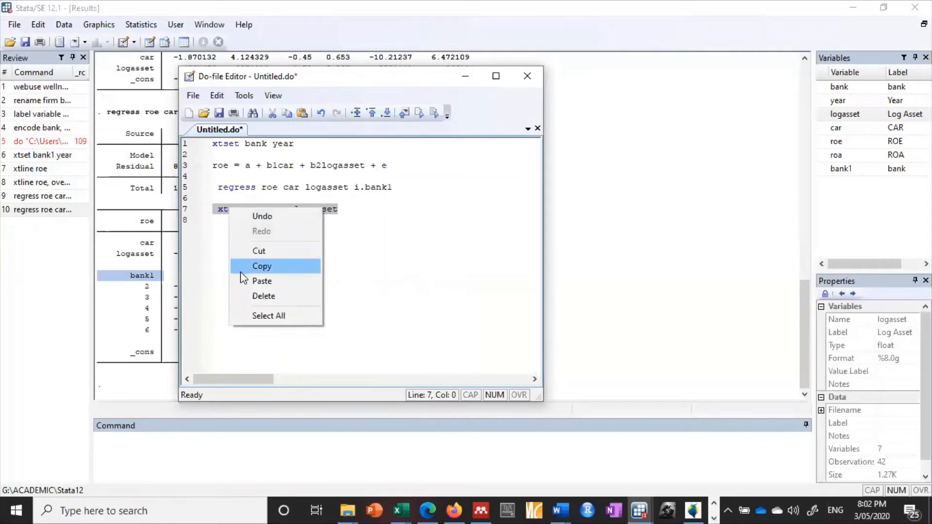
pyautogui.click(249, 94)
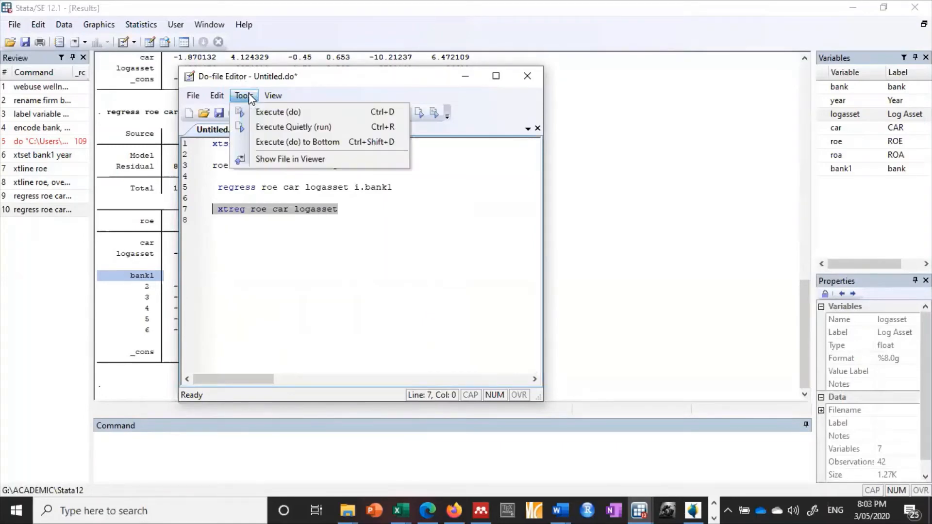
pyautogui.click(266, 117)
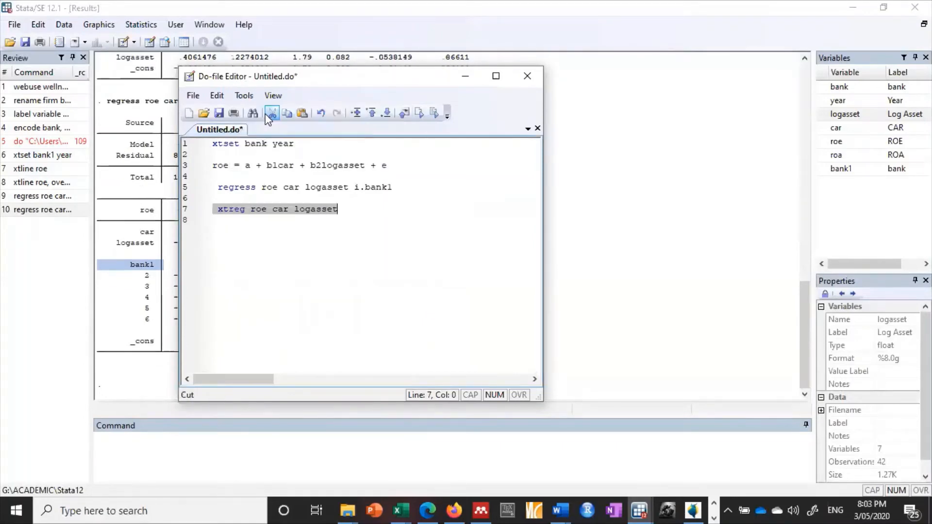
pyautogui.click(151, 451)
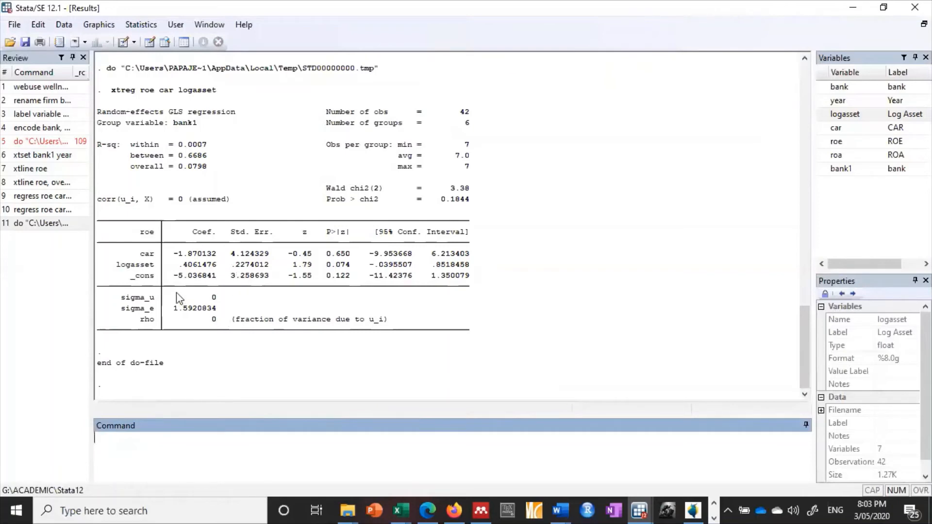
# Compare the coefficients and significance of the xtreg output with those of the pooled and bank-dummy regressions
pyautogui.scroll(1, 161, 280)
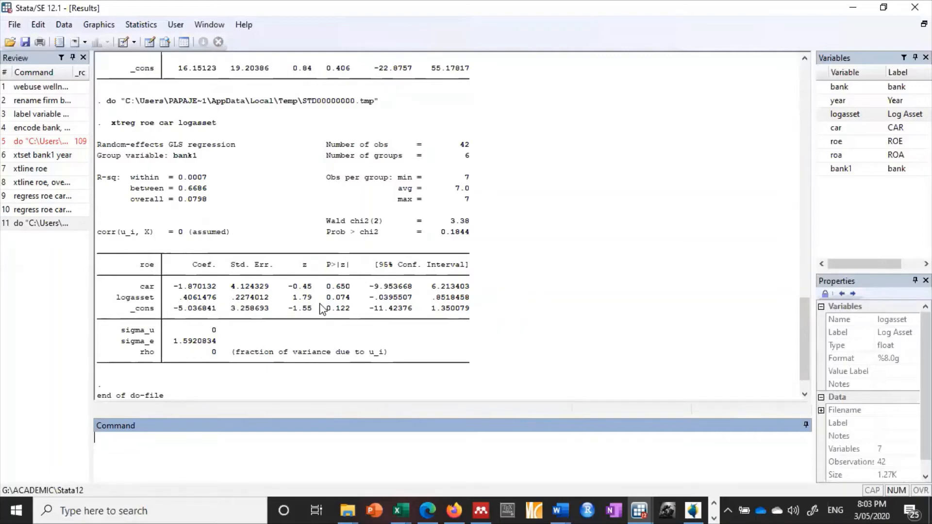
pyautogui.scroll(1, 313, 314)
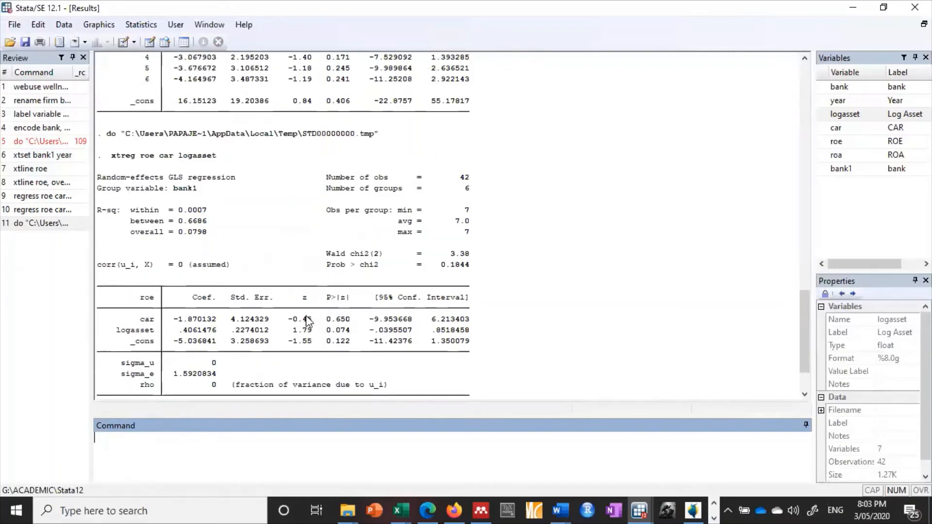
pyautogui.scroll(4, 307, 322)
pyautogui.scroll(10, 307, 321)
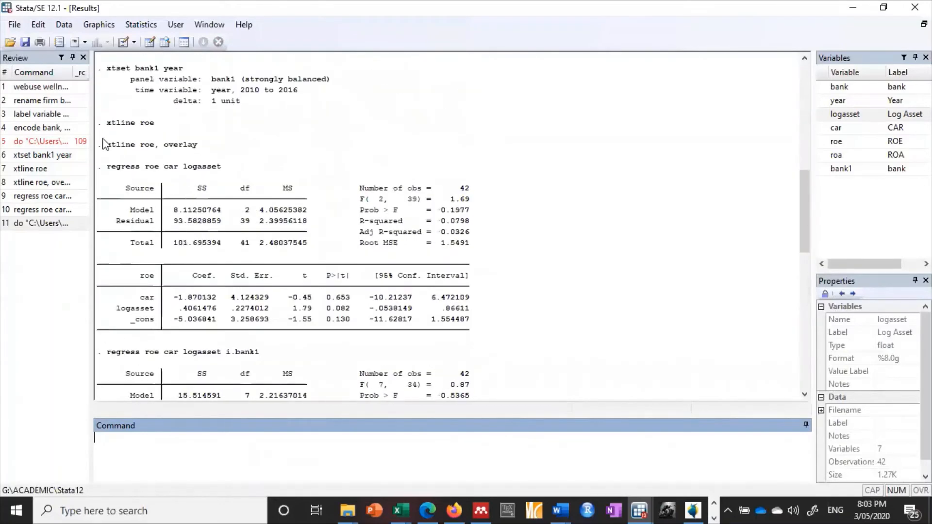
pyautogui.scroll(4, 127, 146)
pyautogui.scroll(-5, 138, 192)
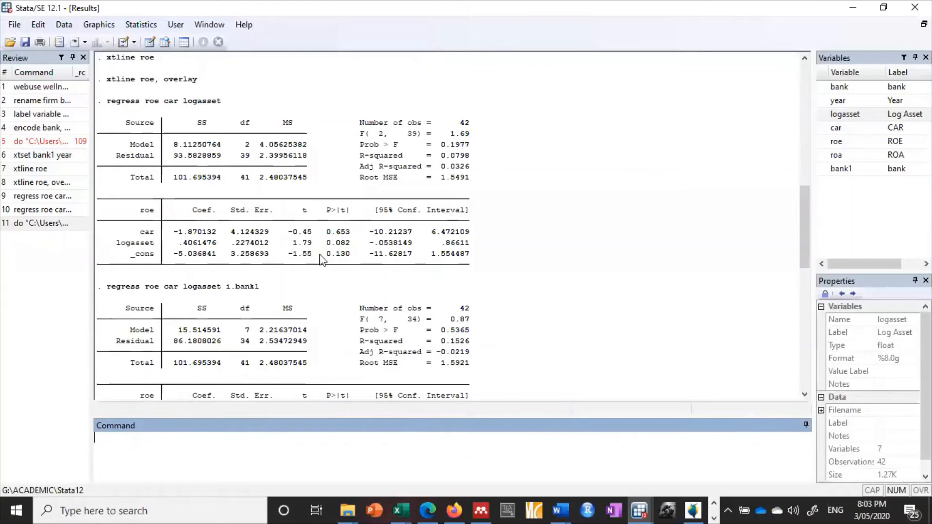
pyautogui.scroll(-15, 338, 252)
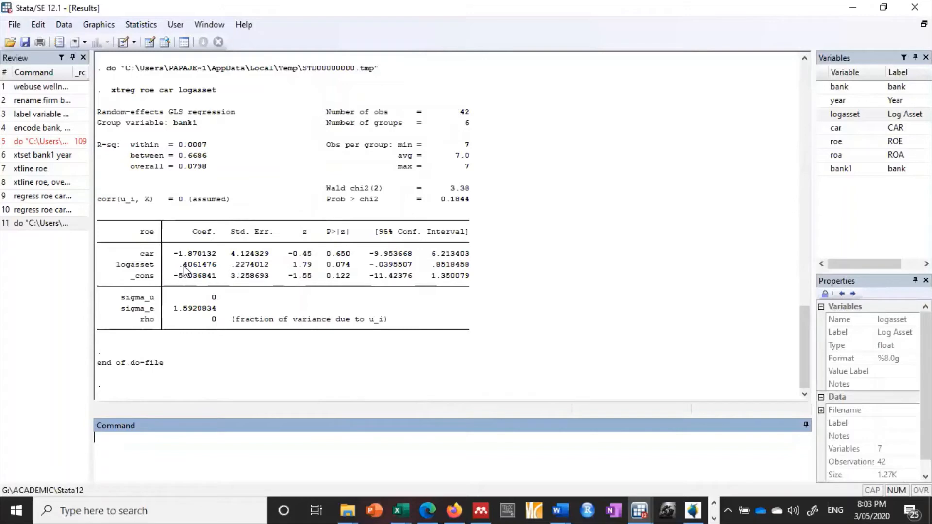
pyautogui.scroll(10, 184, 270)
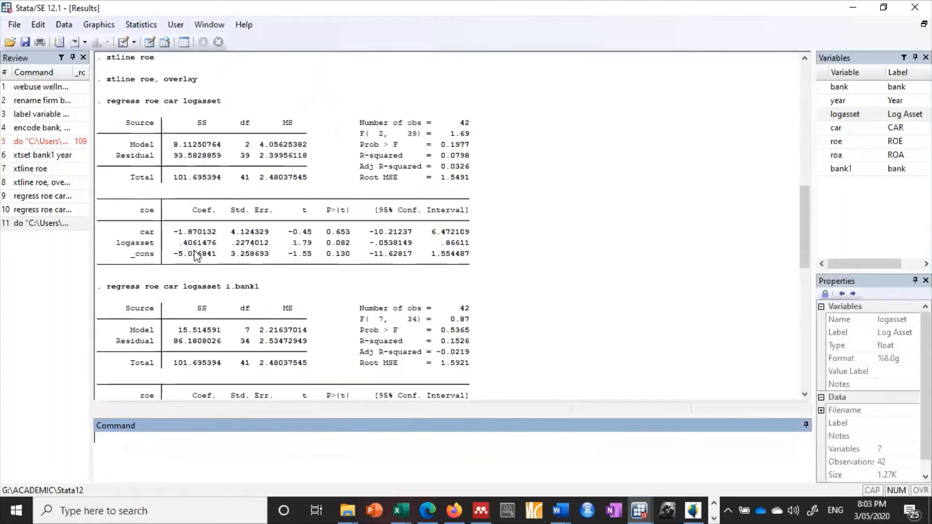
pyautogui.scroll(-10, 196, 256)
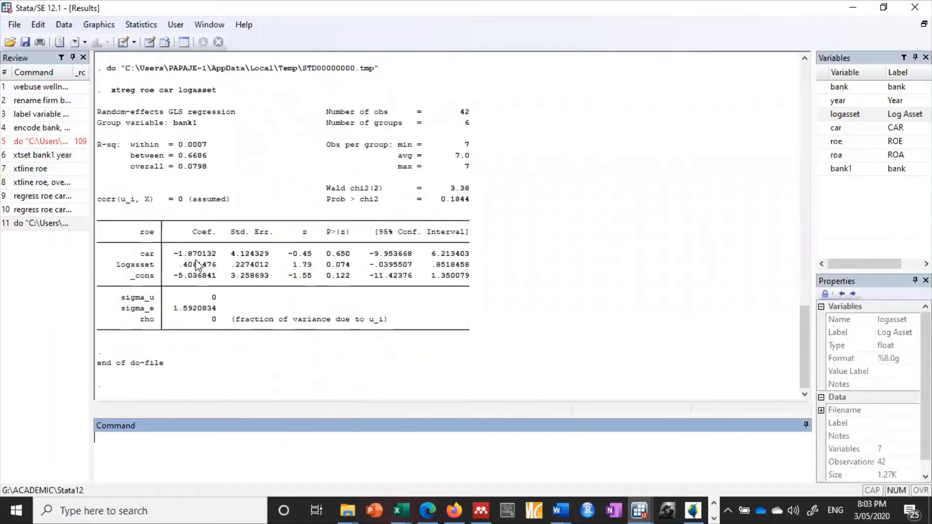
pyautogui.scroll(9, 203, 270)
pyautogui.scroll(4, 203, 271)
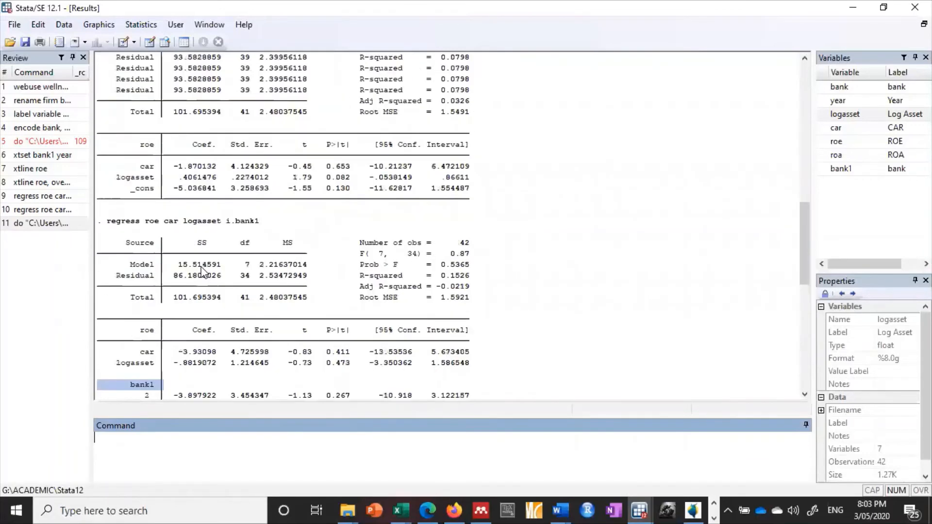
pyautogui.scroll(2, 203, 271)
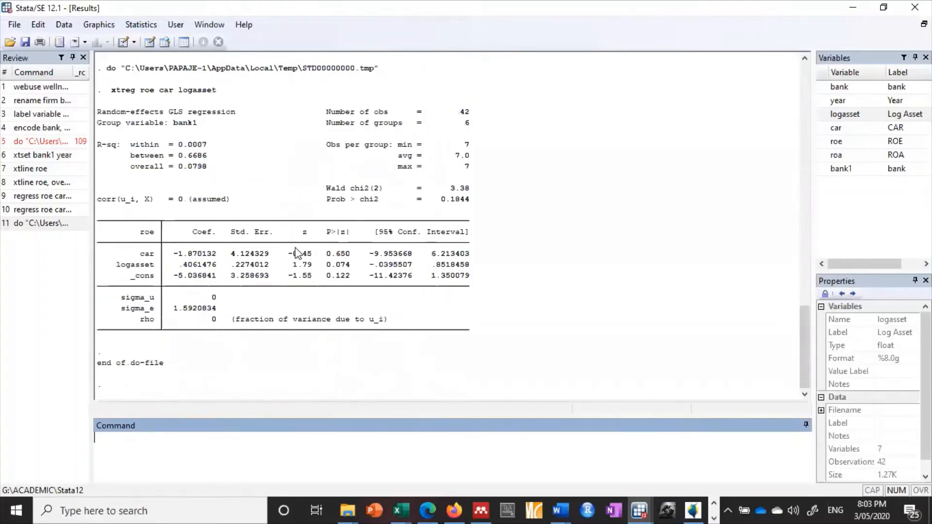
pyautogui.scroll(12, 252, 264)
pyautogui.scroll(4, 255, 249)
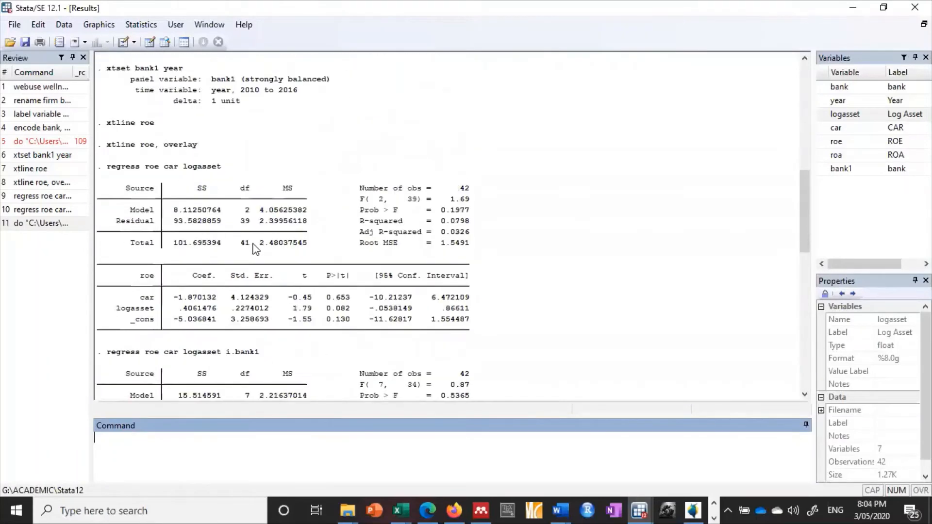
pyautogui.scroll(-11, 252, 291)
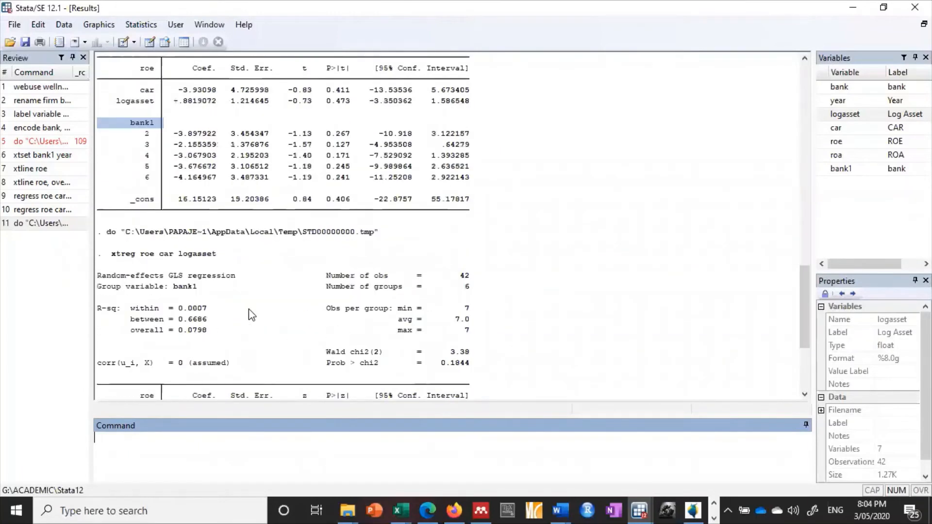
pyautogui.scroll(-2, 249, 309)
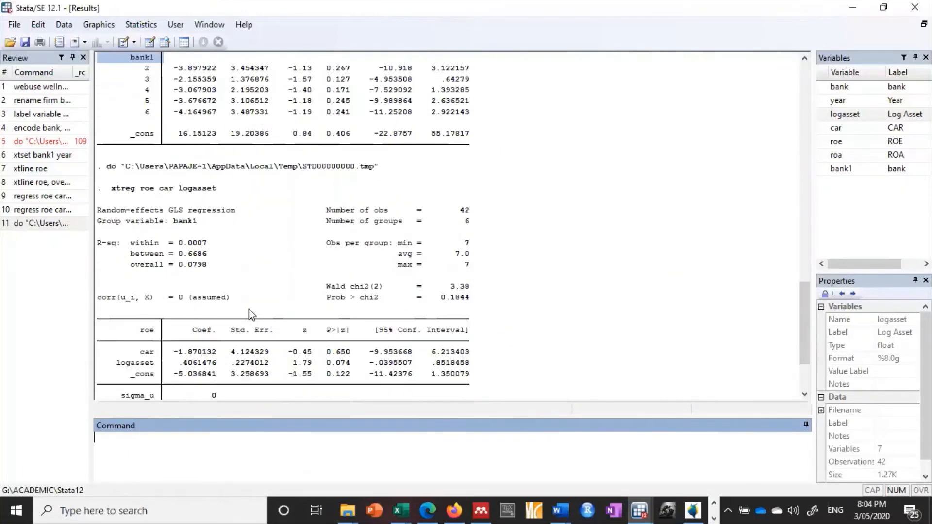
pyautogui.scroll(9, 249, 311)
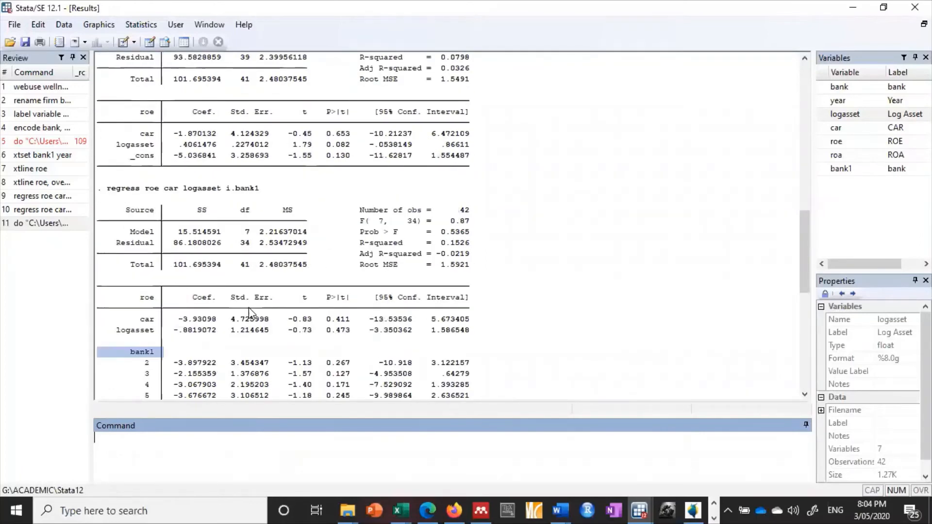
pyautogui.scroll(-10, 248, 307)
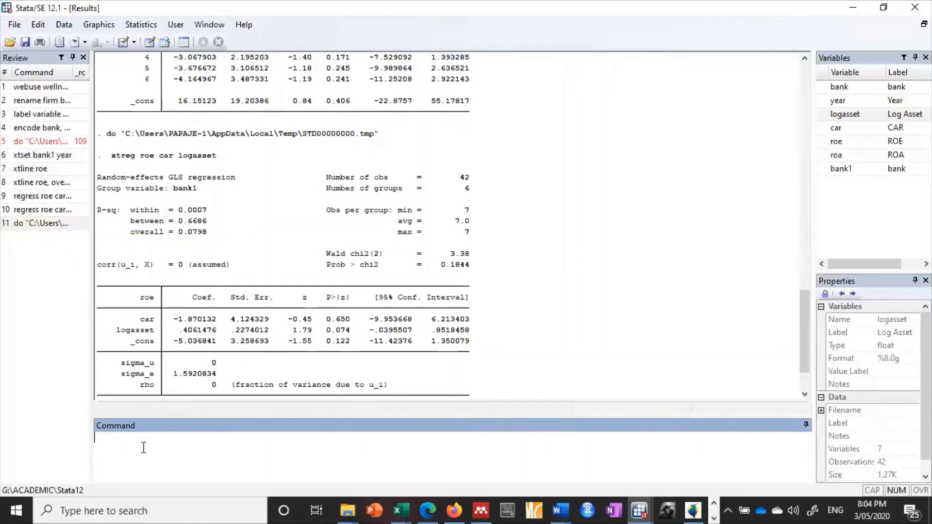
pyautogui.write('xtreg')
pyautogui.press('BackSpace')
pyautogui.press('BackSpace')
pyautogui.press('BackSpace')
pyautogui.press('BackSpace')
pyautogui.press('BackSpace')
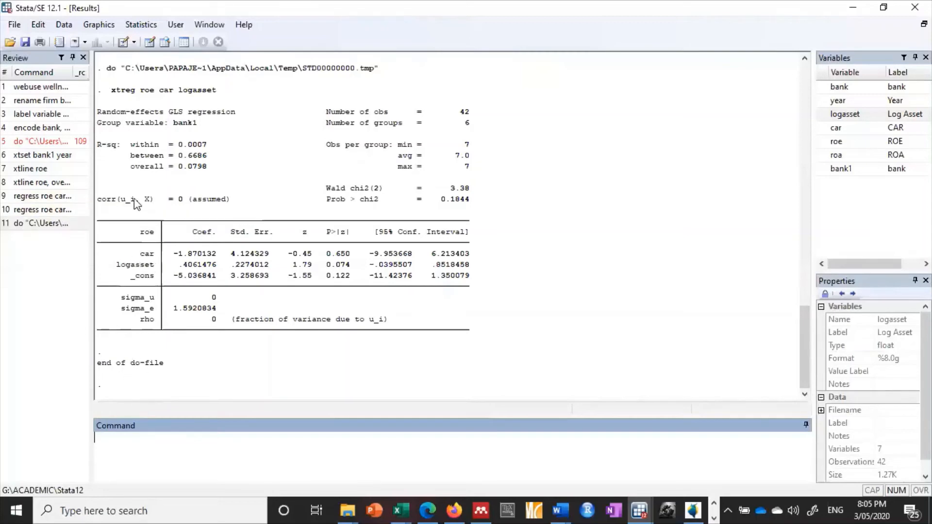
# Copy the xtreg command from the results, add the fixed-effects option, and run it as "xtreg roe car logasset, fe"
pyautogui.click(213, 87)
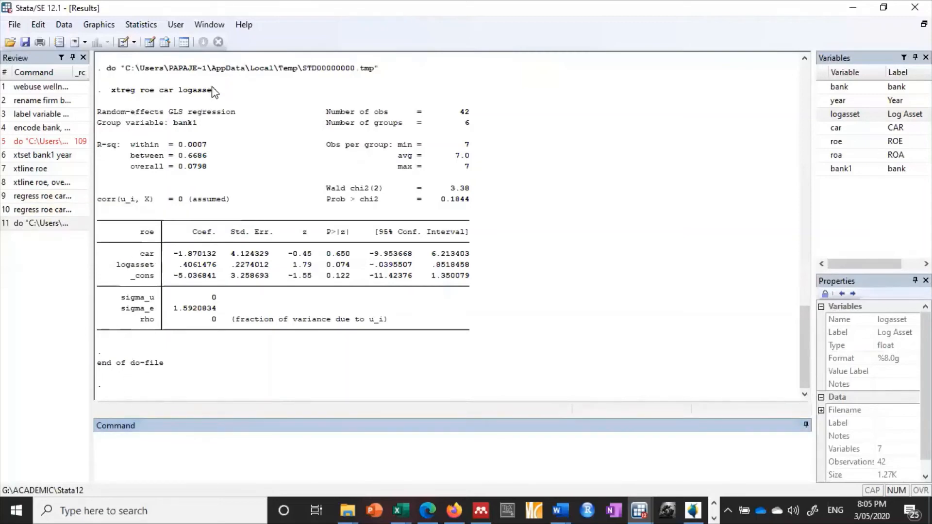
pyautogui.moveTo(213, 91); pyautogui.dragTo(111, 90)
pyautogui.hotkey('ctrl', 'c')
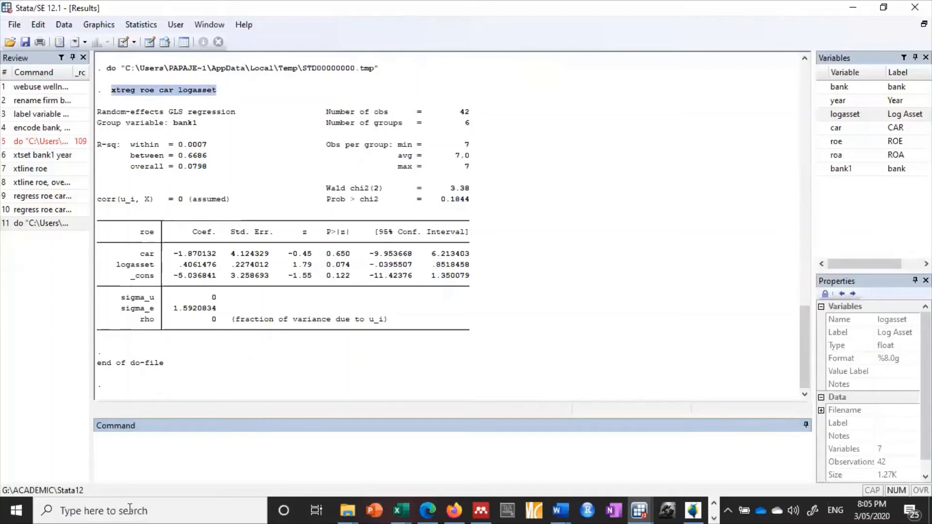
pyautogui.click(118, 451)
pyautogui.hotkey('ctrl', 'v')
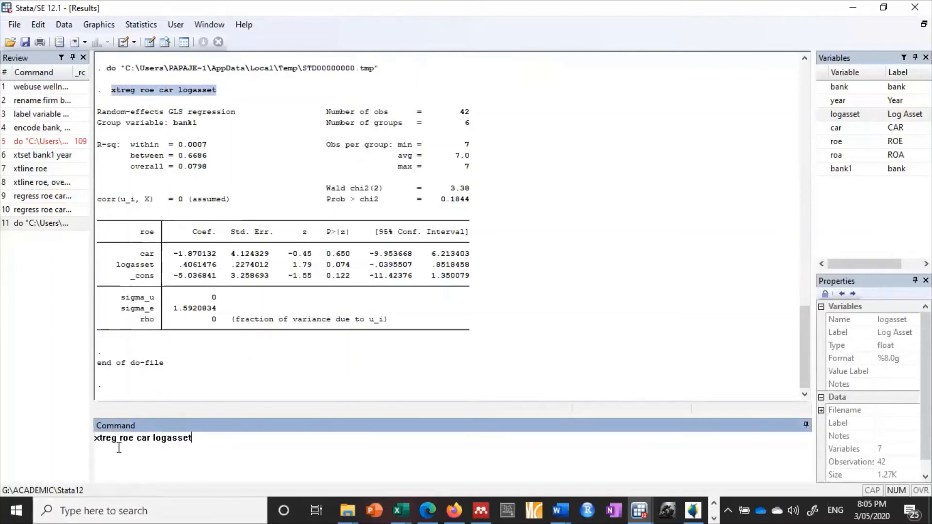
pyautogui.write(', fe')
pyautogui.press('Return')
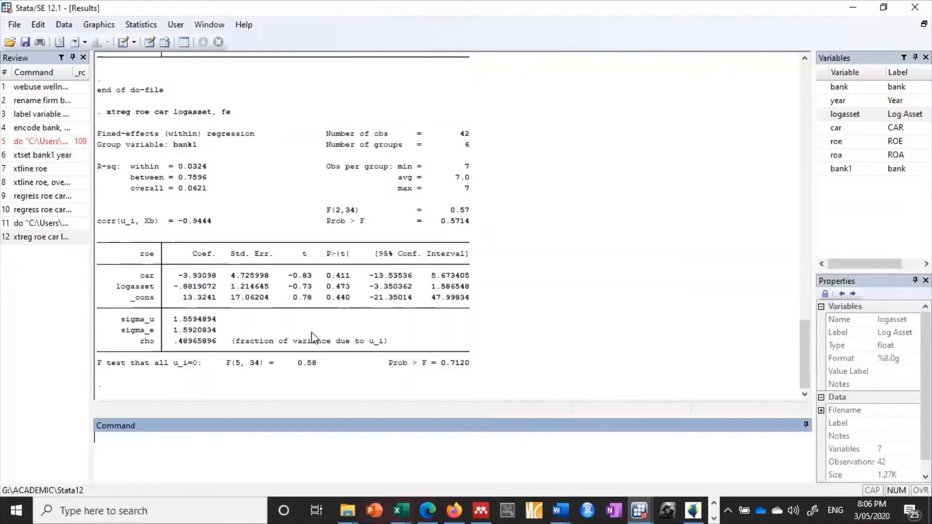
# Recall the fixed-effects command, change its option to random effects, and run it as "xtreg roe car logasset, re"
pyautogui.click(37, 238)
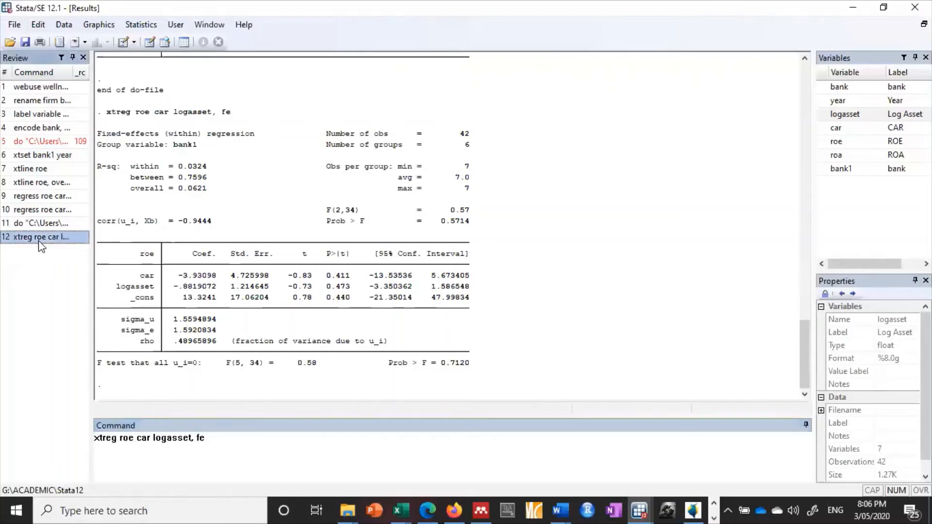
pyautogui.click(226, 438)
pyautogui.press('BackSpace')
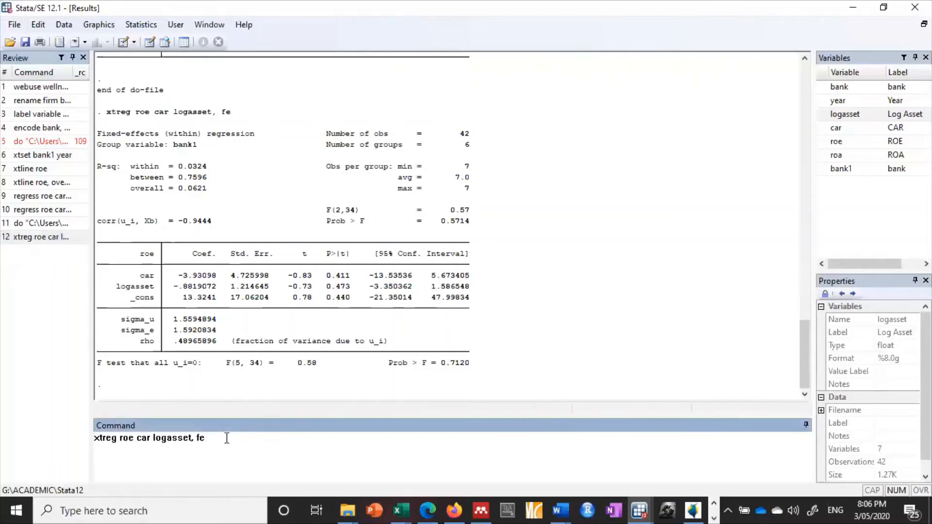
pyautogui.press('BackSpace')
pyautogui.write('re')
pyautogui.press('Return')
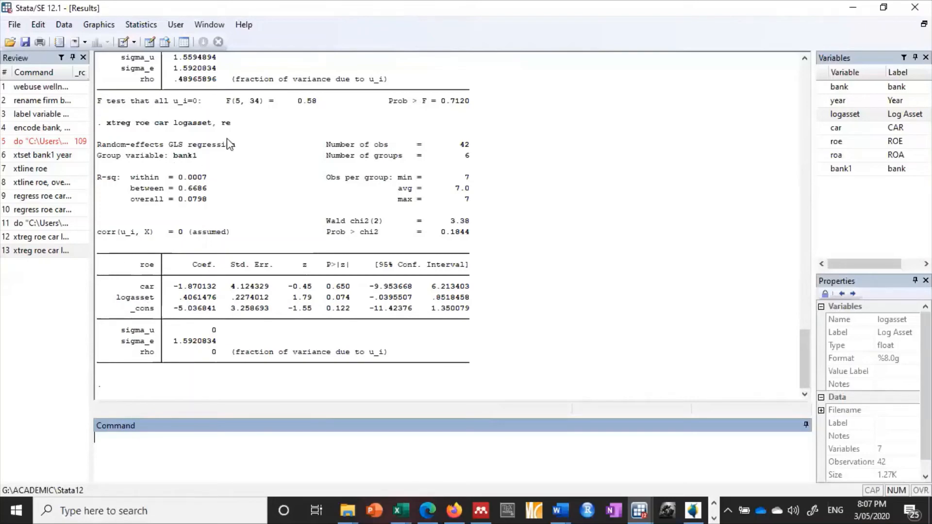
# Copy the command "xtreg roe car logasset, fe" from the results and switch to the Do-file Editor
pyautogui.scroll(1, 230, 144)
pyautogui.scroll(4, 230, 144)
pyautogui.scroll(4, 229, 144)
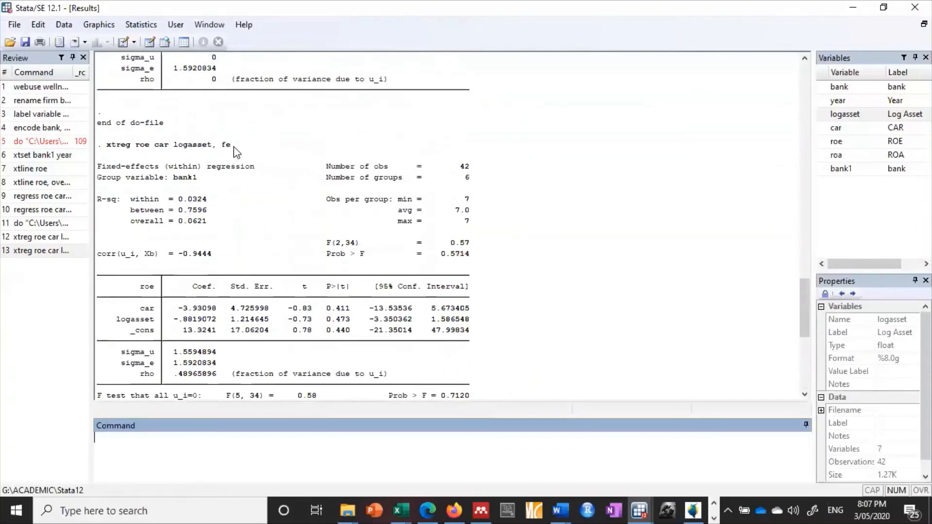
pyautogui.moveTo(233, 146); pyautogui.dragTo(107, 149)
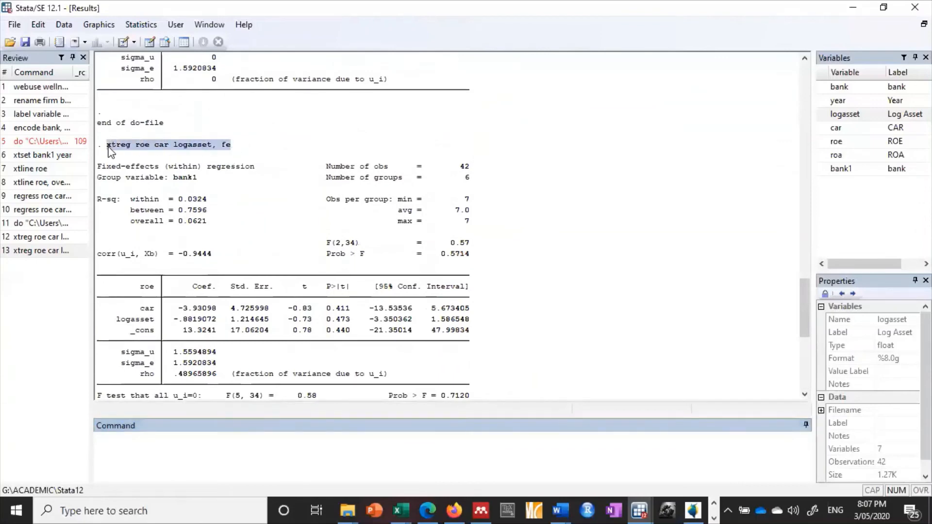
pyautogui.rightClick(133, 145)
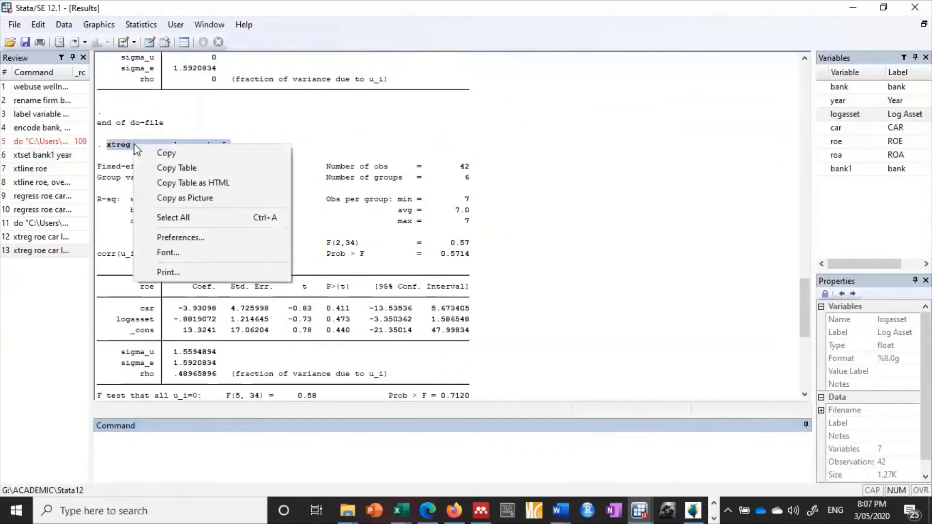
pyautogui.click(201, 183)
pyautogui.click(639, 510)
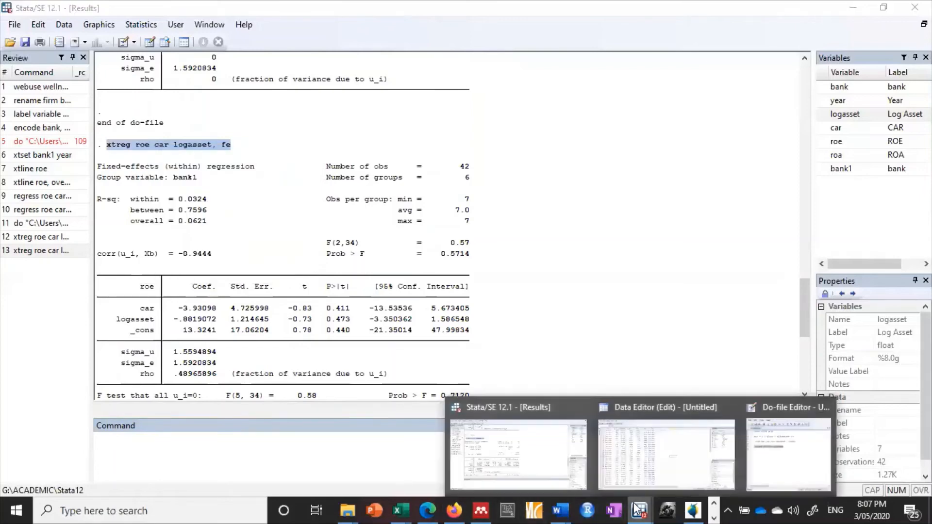
pyautogui.click(775, 468)
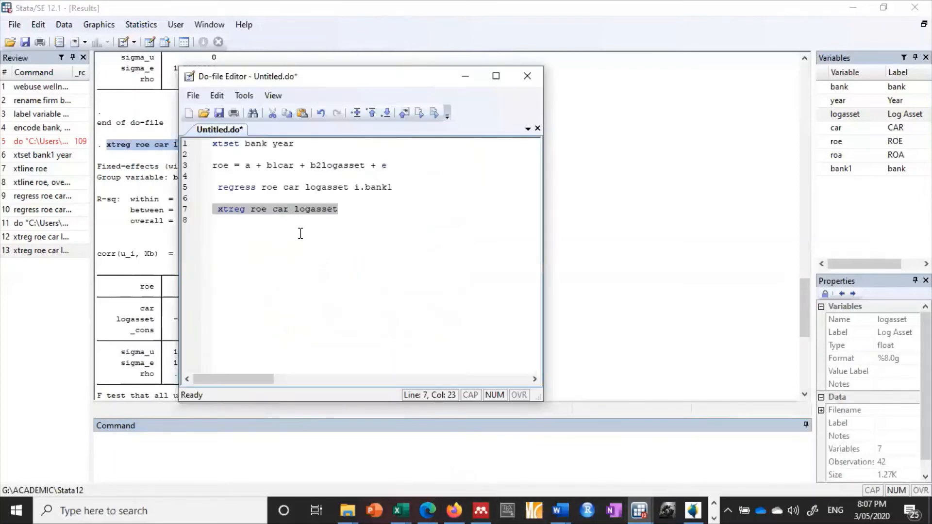
# Create a blank do-file, and paste the copied fixed-effects command below the xtset line of Untitled.do
pyautogui.click(189, 113)
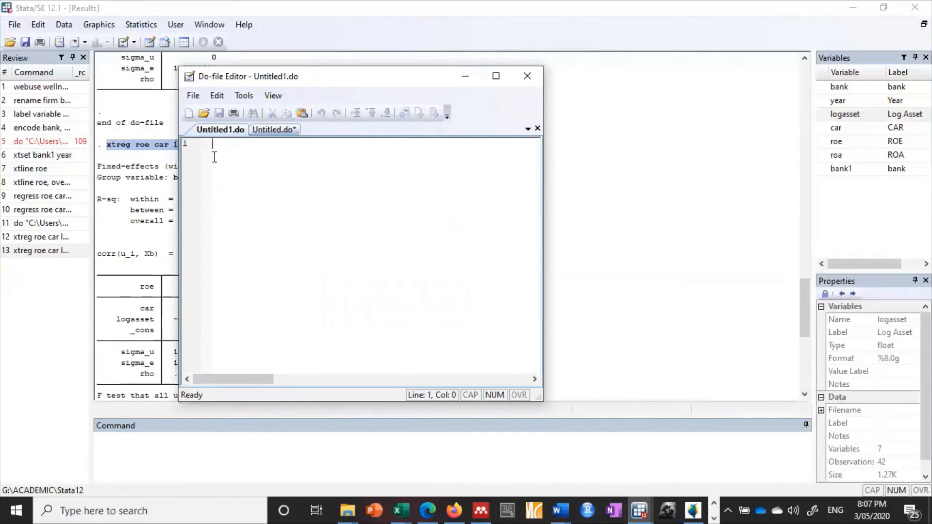
pyautogui.click(266, 130)
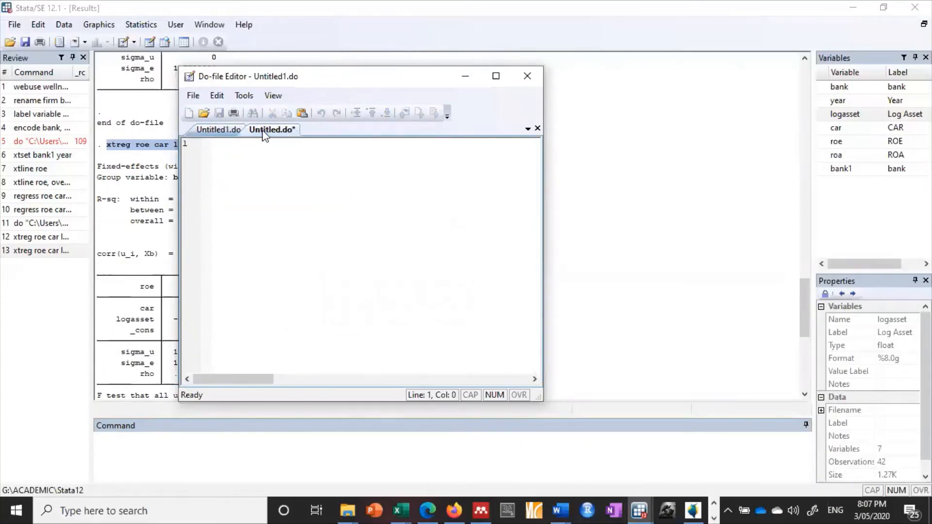
pyautogui.click(299, 144)
pyautogui.press('Return')
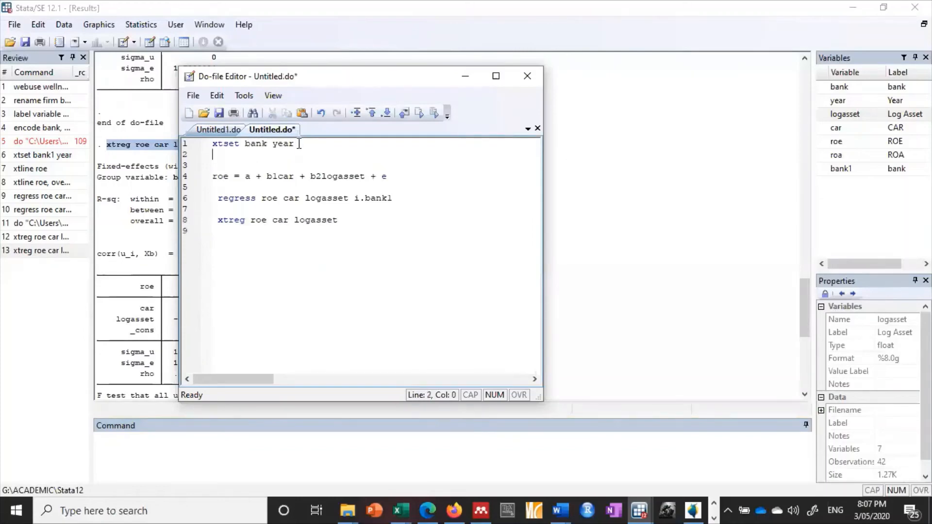
pyautogui.hotkey('ctrl', 'v')
pyautogui.press('Return')
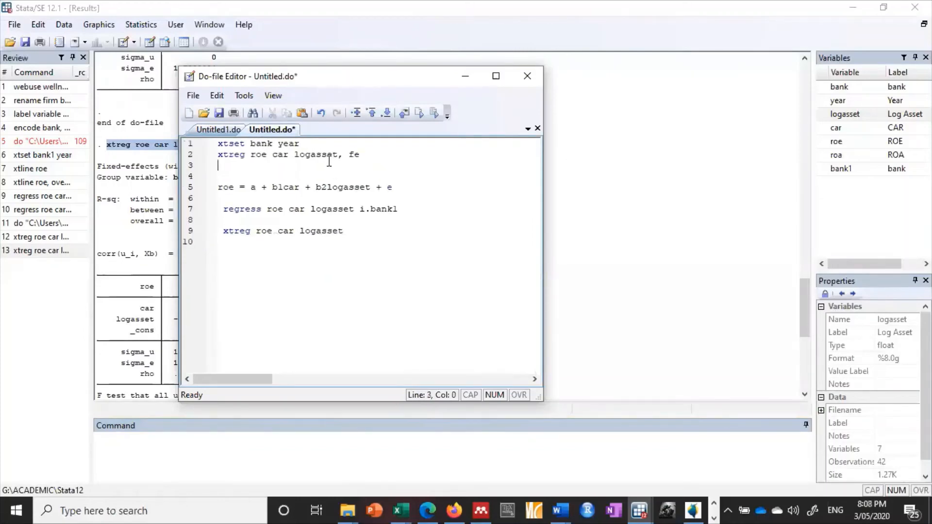
# Paste the command again on the following line and change it to "xtreg roe car logasset, re"
pyautogui.hotkey('ctrl', 'v')
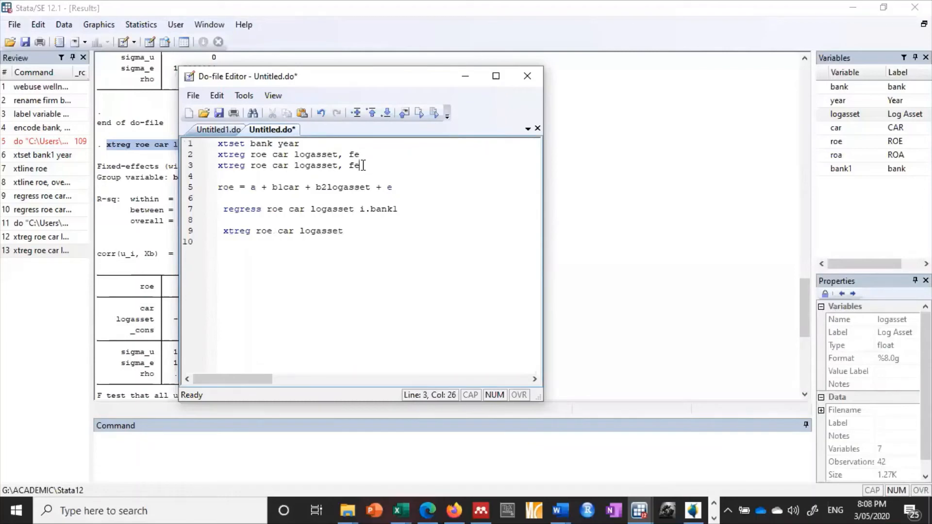
pyautogui.press('BackSpace')
pyautogui.write('reg roe car logasset, re')
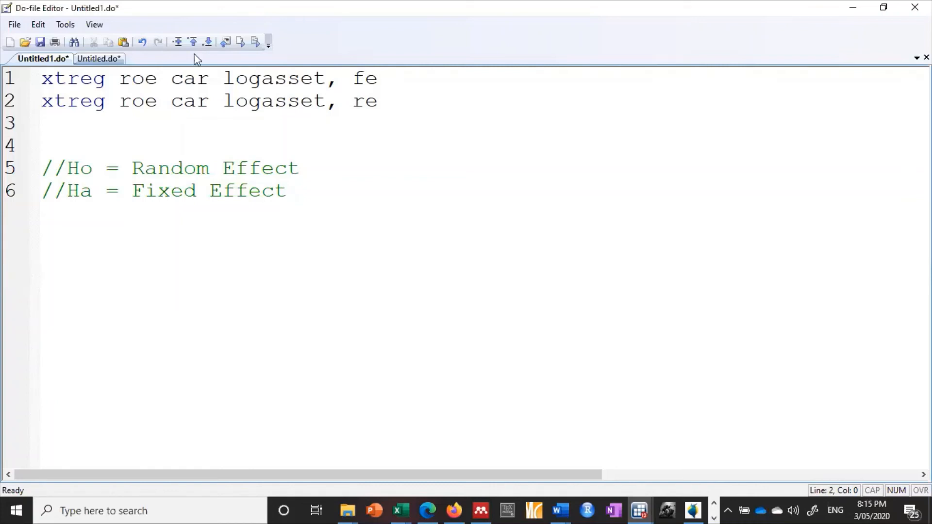
pyautogui.click(44, 79)
pyautogui.moveTo(102, 82); pyautogui.dragTo(44, 78)
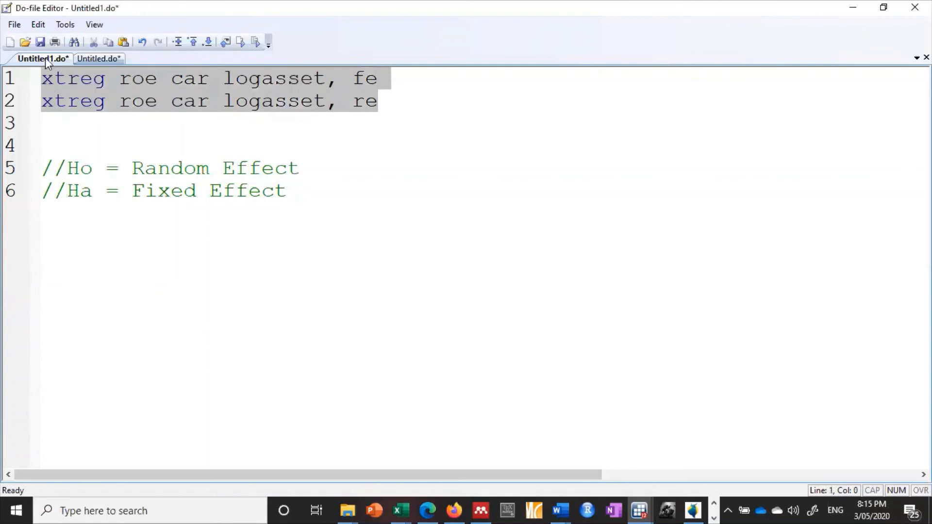
pyautogui.click(83, 59)
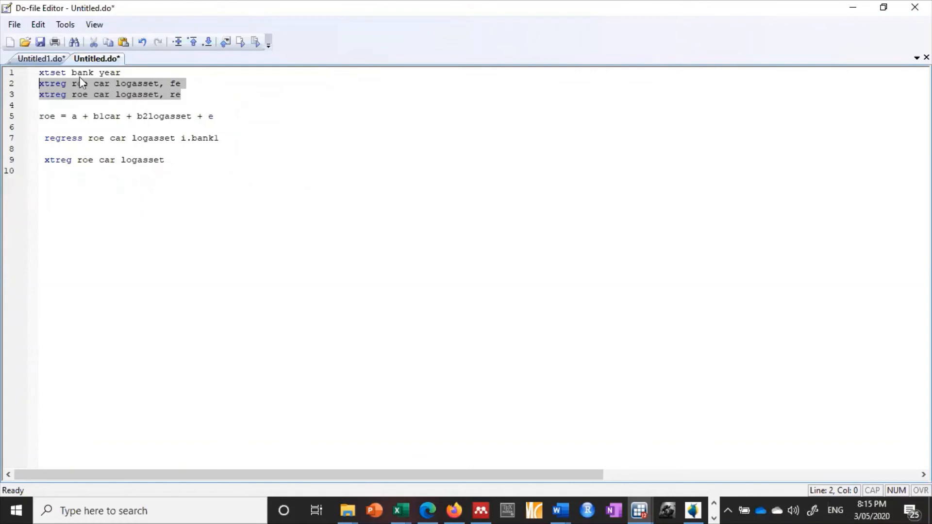
pyautogui.hotkey('ctrl', 'Tab')
pyautogui.click(379, 122)
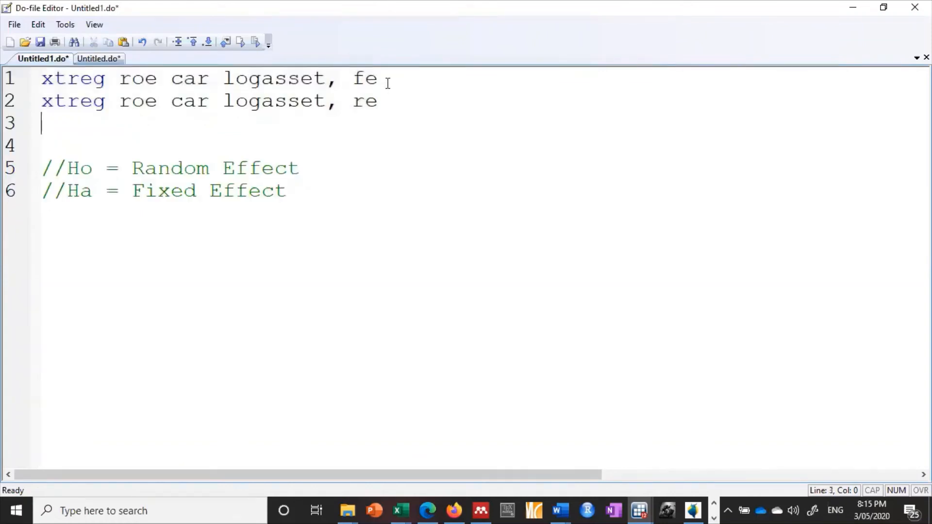
# Insert the line "estimates store fixed" below the fixed-effects regression in Untitled1.do
pyautogui.click(388, 81)
pyautogui.press('Return')
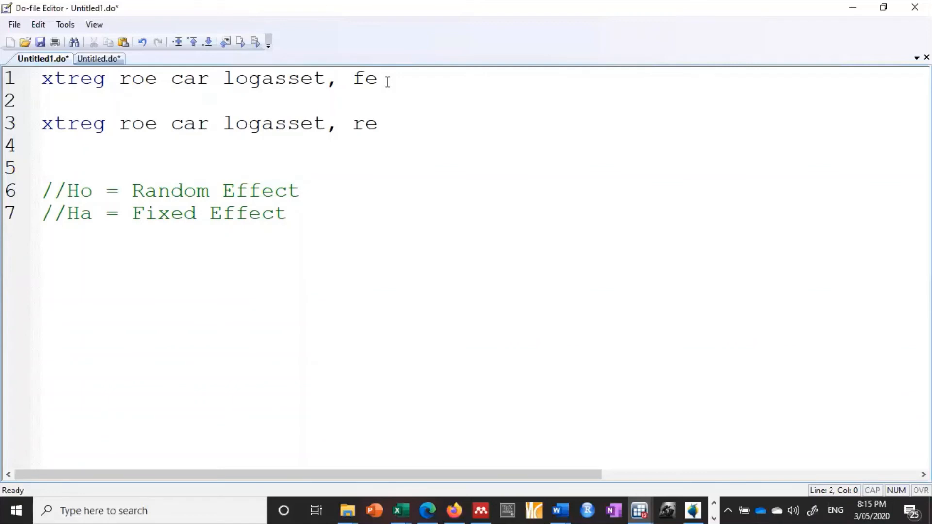
pyautogui.write('estimates')
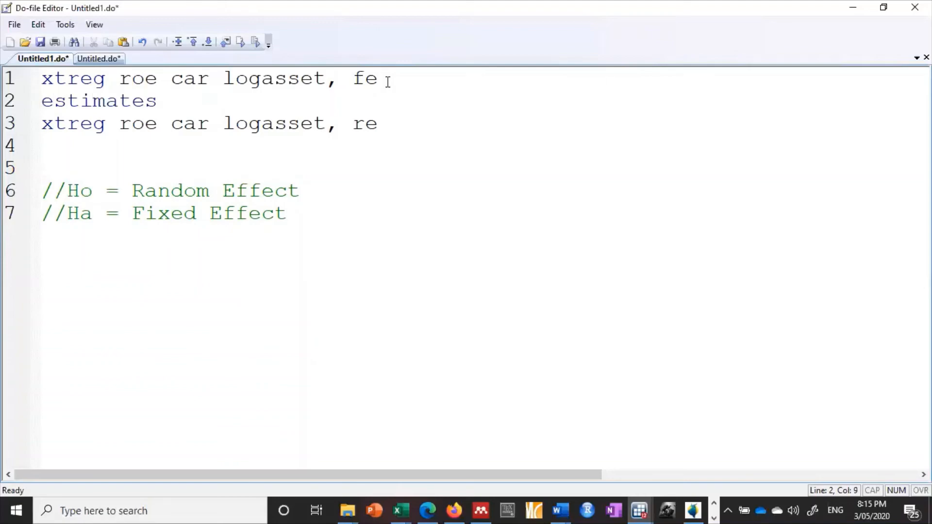
pyautogui.write(' store')
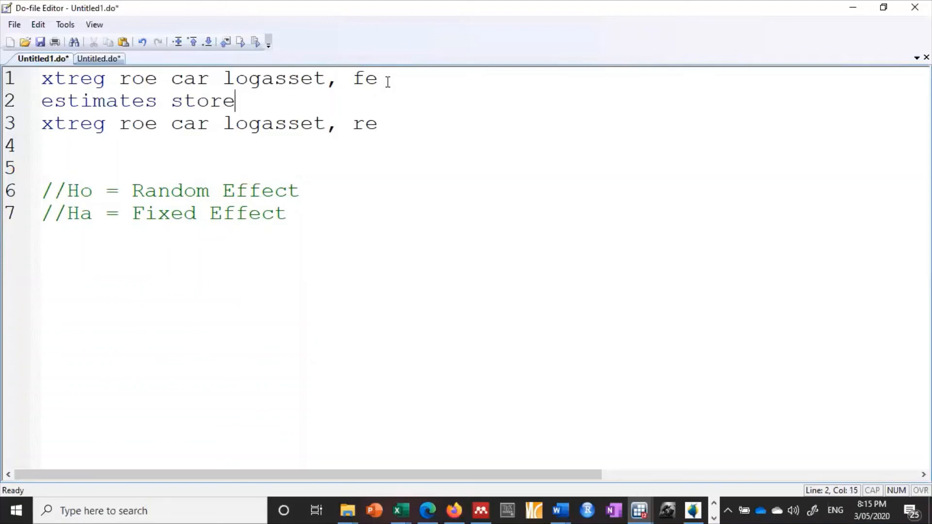
pyautogui.write('s')
pyautogui.press('BackSpace')
pyautogui.write('fixed')
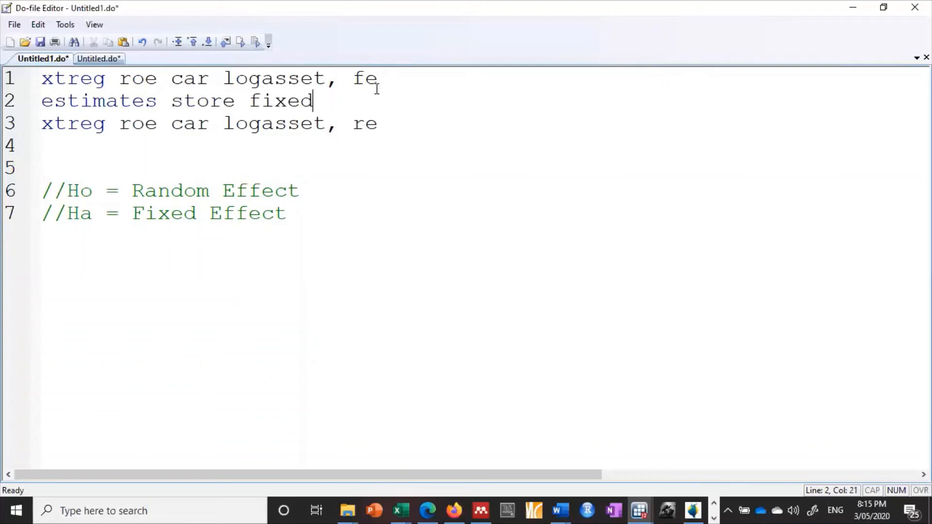
# Copy the estimates store line below the random-effects regression and change it to "estimates store random"
pyautogui.keyDown('shift'); pyautogui.click(52, 101); pyautogui.keyUp('shift')
pyautogui.hotkey('shift', 'Home')
pyautogui.hotkey('ctrl', 'c')
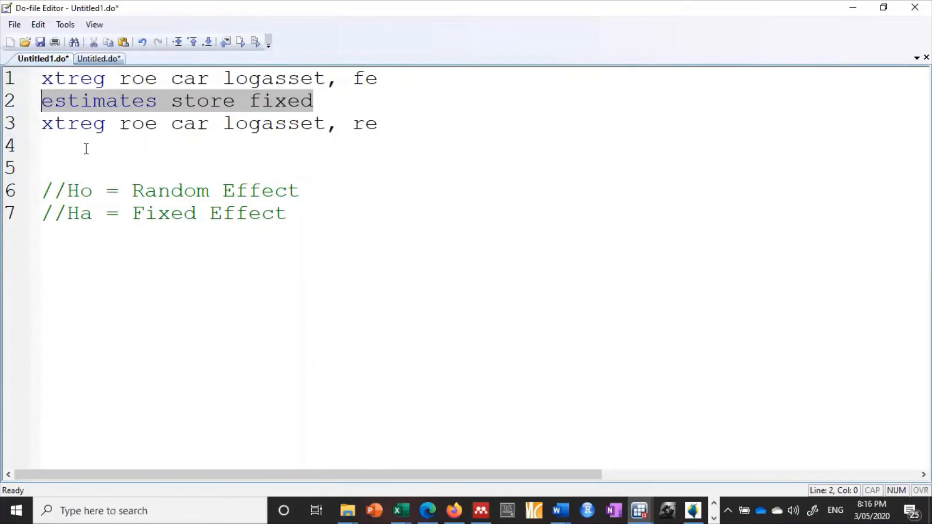
pyautogui.click(83, 145)
pyautogui.hotkey('ctrl', 'v')
pyautogui.moveTo(324, 151); pyautogui.dragTo(250, 148)
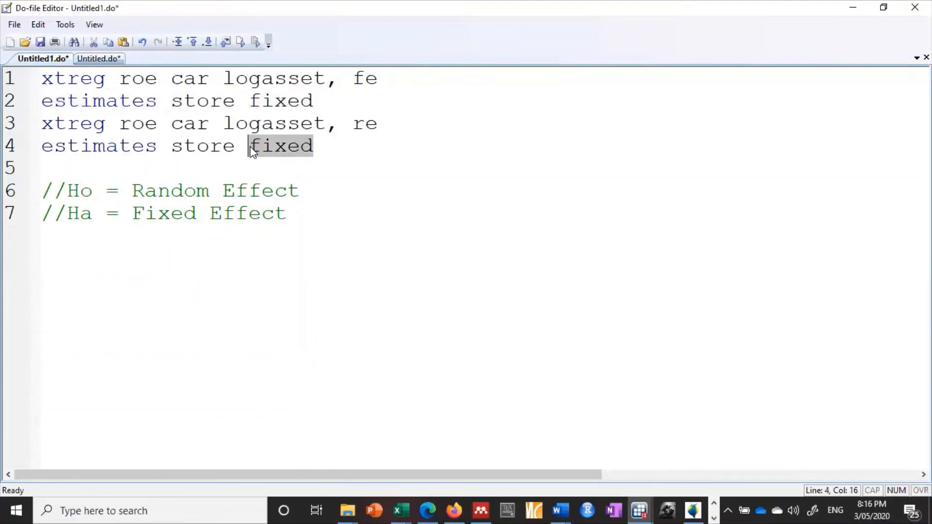
pyautogui.write('random')
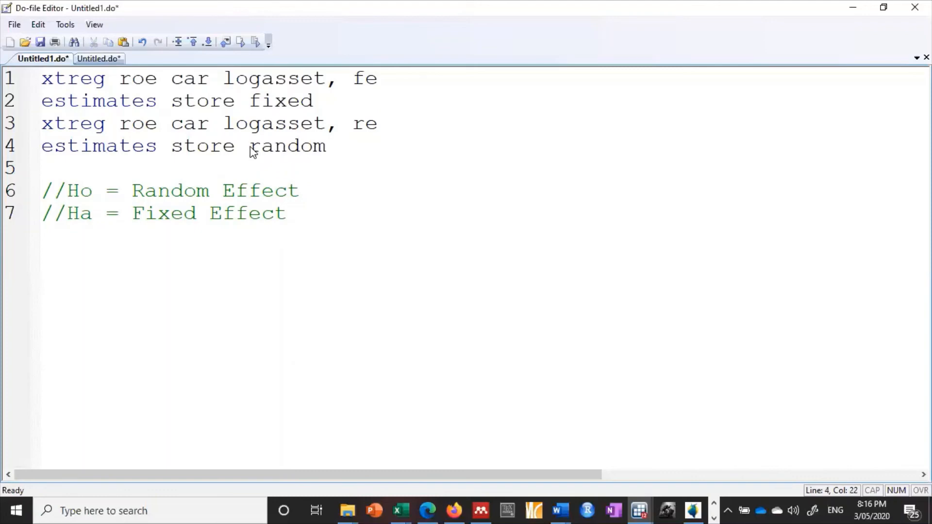
# Add the line "hausman fixed random" below the random-effects estimates store line
pyautogui.press('Return')
pyautogui.write('ha')
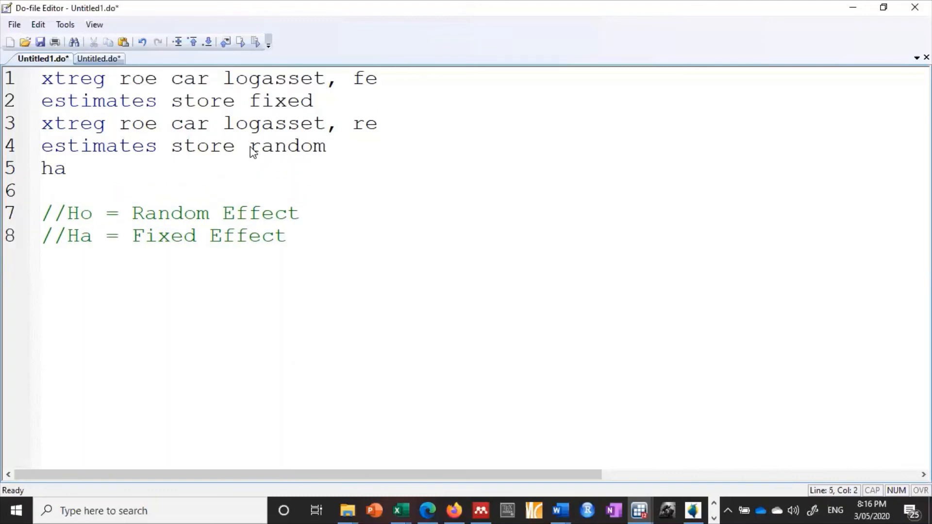
pyautogui.write('usman fixed')
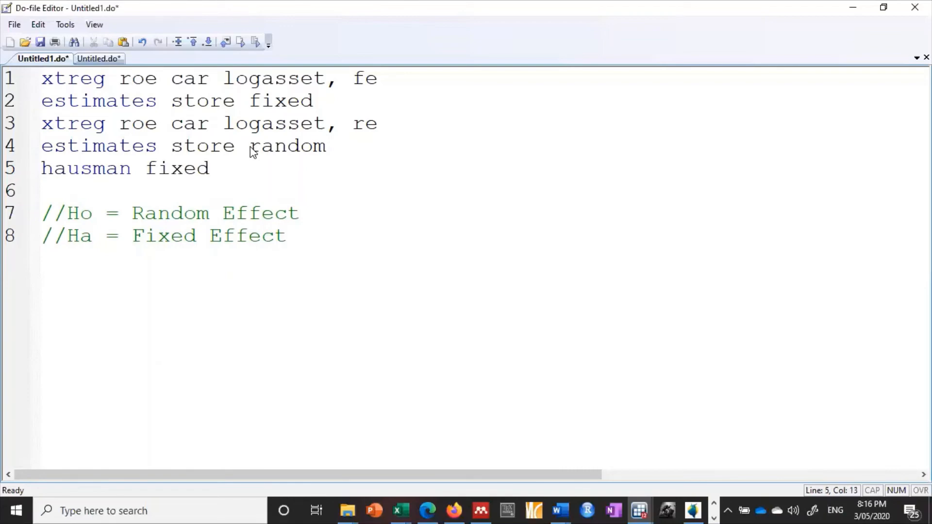
pyautogui.write(' random')
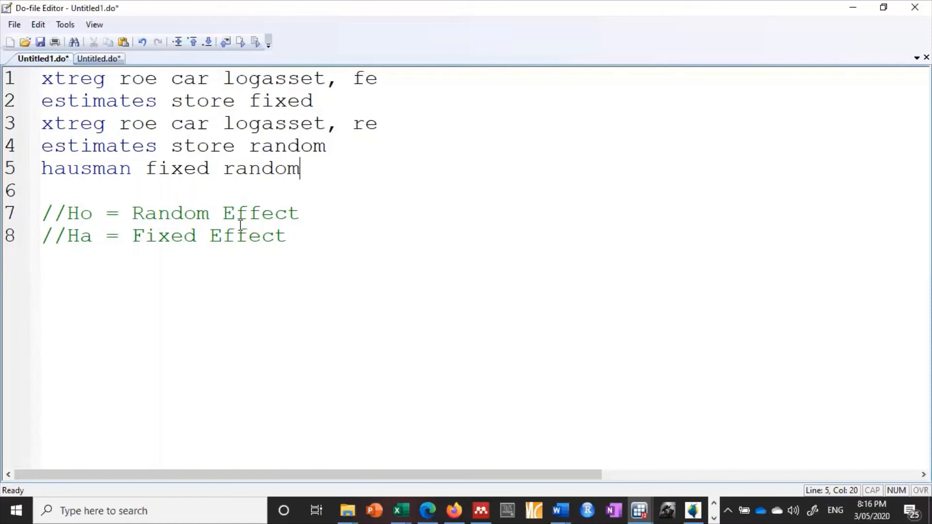
# Append the decision rule "p>chi2 < 0.05" to the Ha = Fixed Effect comment
pyautogui.press('Left')
pyautogui.write('p>chi2  ,')
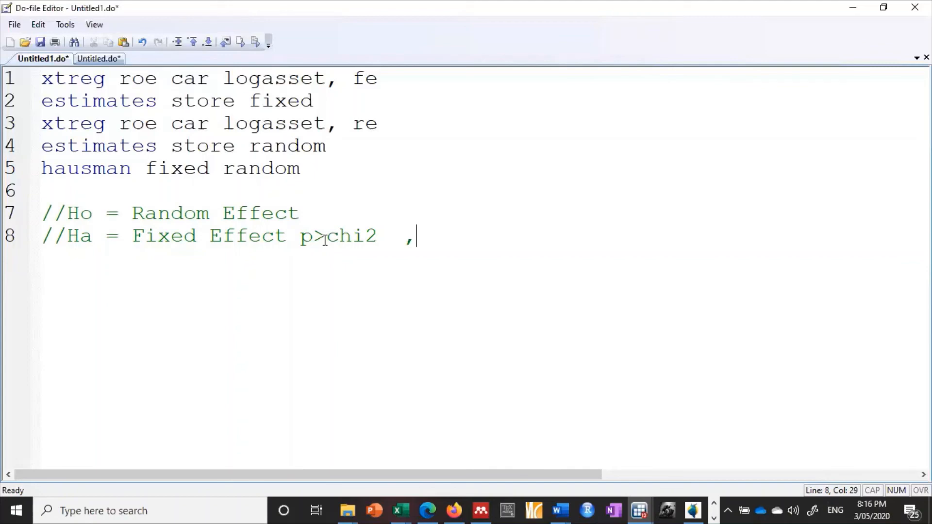
pyautogui.press('BackSpace')
pyautogui.write('< 0.05')
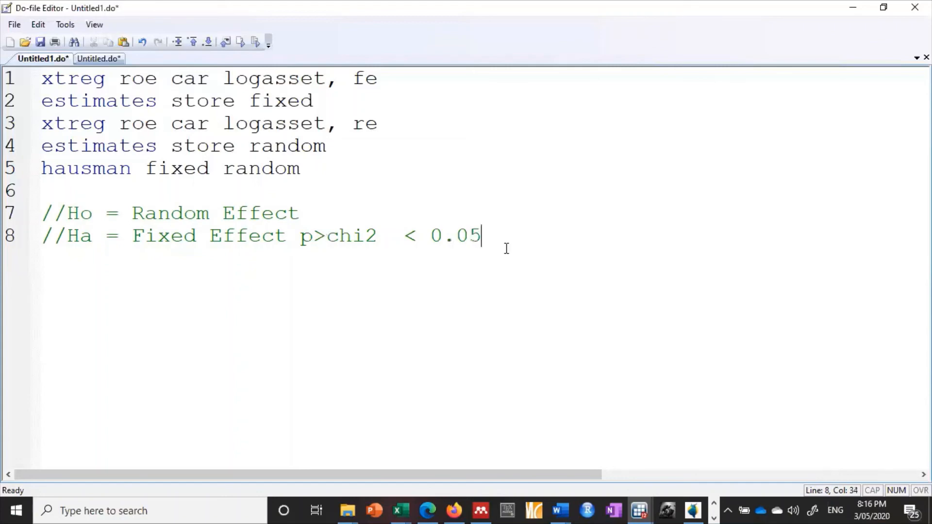
# Copy the decision rule to the Ho = Random Effect comment and change it to "p>chi2 > 0.05"
pyautogui.moveTo(495, 235); pyautogui.dragTo(301, 241)
pyautogui.click(329, 213)
pyautogui.hotkey('ctrl', 'v')
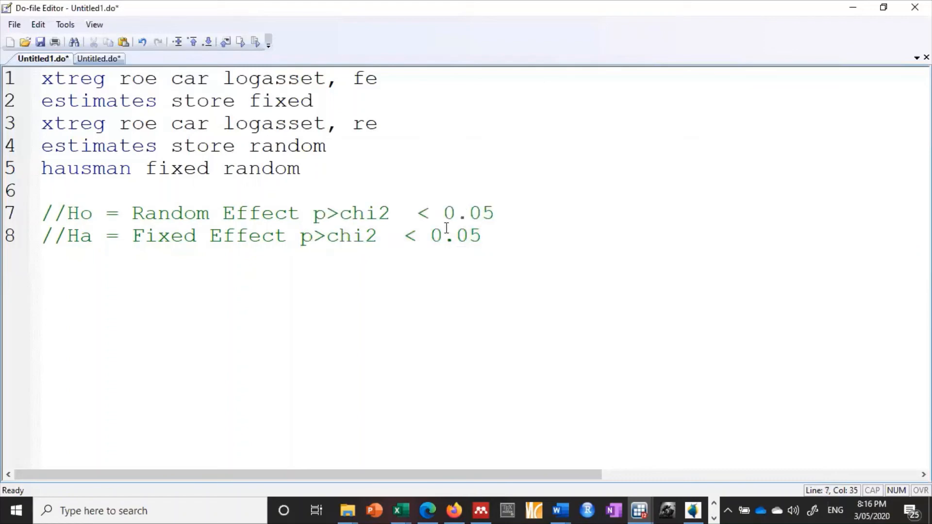
pyautogui.doubleClick(417, 211)
pyautogui.write('>')
# Execute only the five lines from the fixed-effects regression to the Hausman test, and highlight the Prob>chi2 value in the results
pyautogui.moveTo(311, 173); pyautogui.dragTo(36, 86)
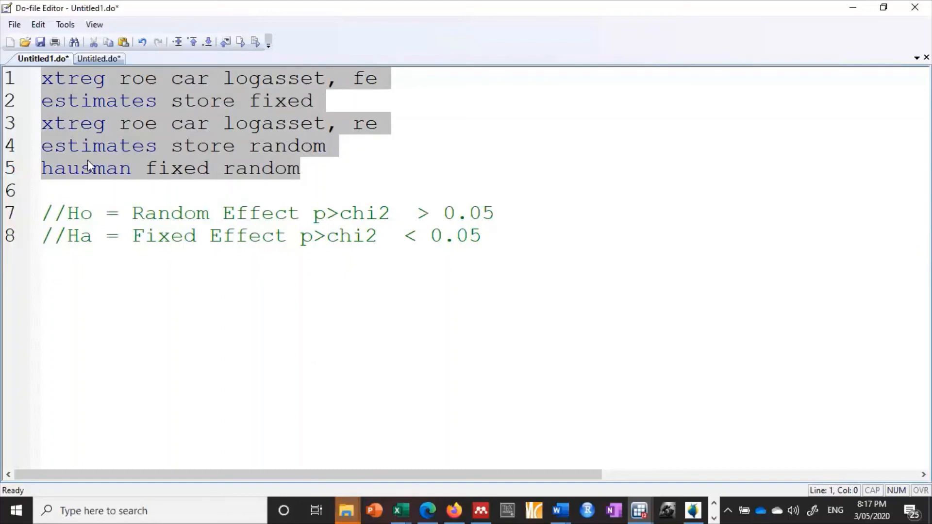
pyautogui.click(77, 196)
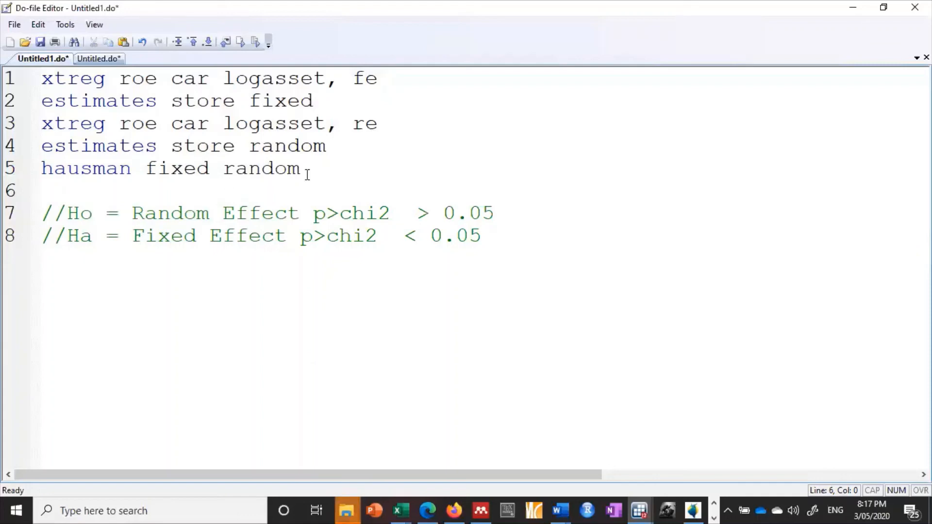
pyautogui.moveTo(305, 171); pyautogui.dragTo(45, 83)
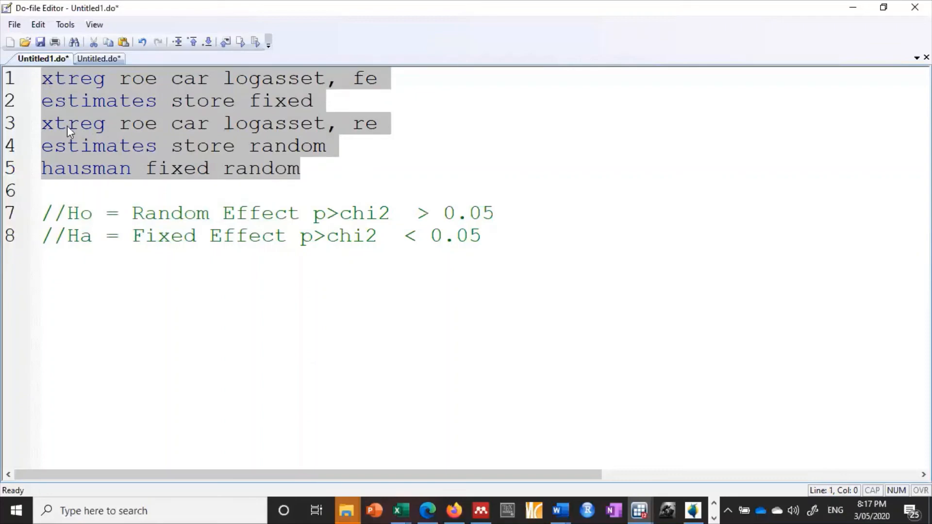
pyautogui.click(65, 25)
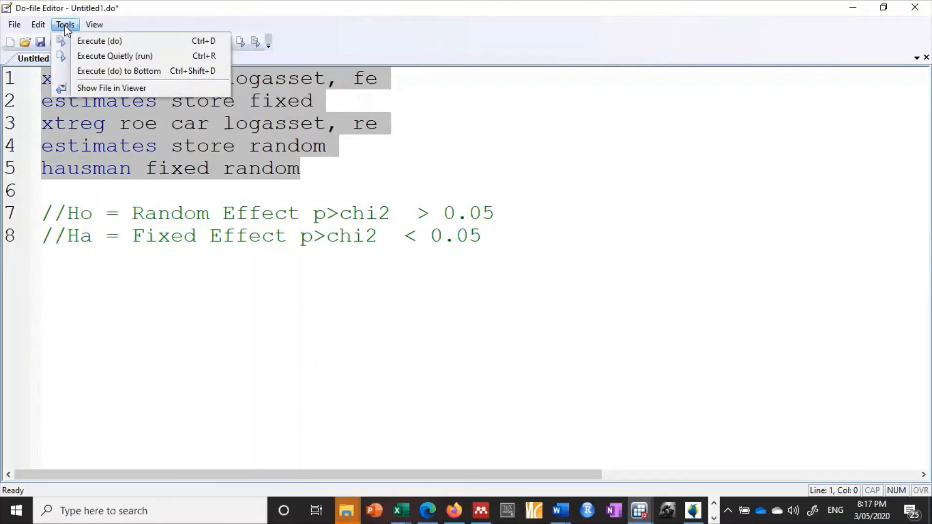
pyautogui.click(83, 44)
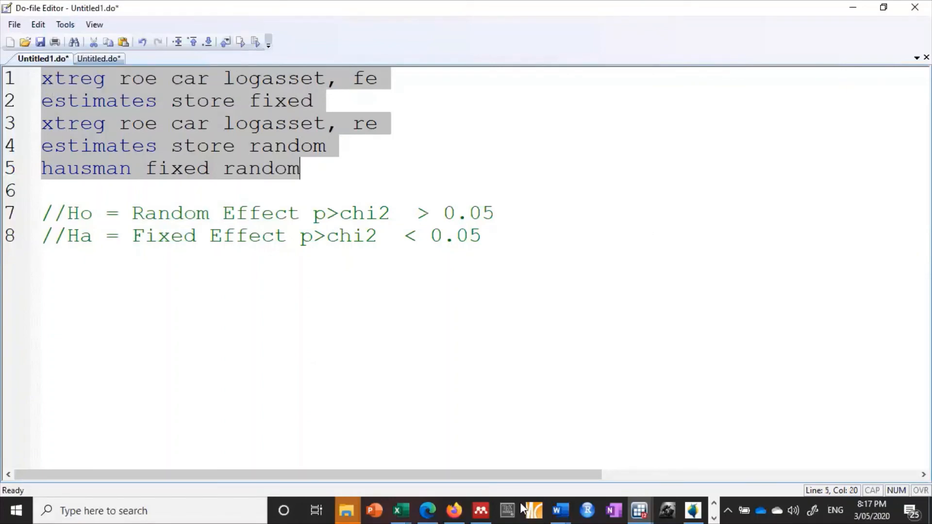
pyautogui.click(641, 510)
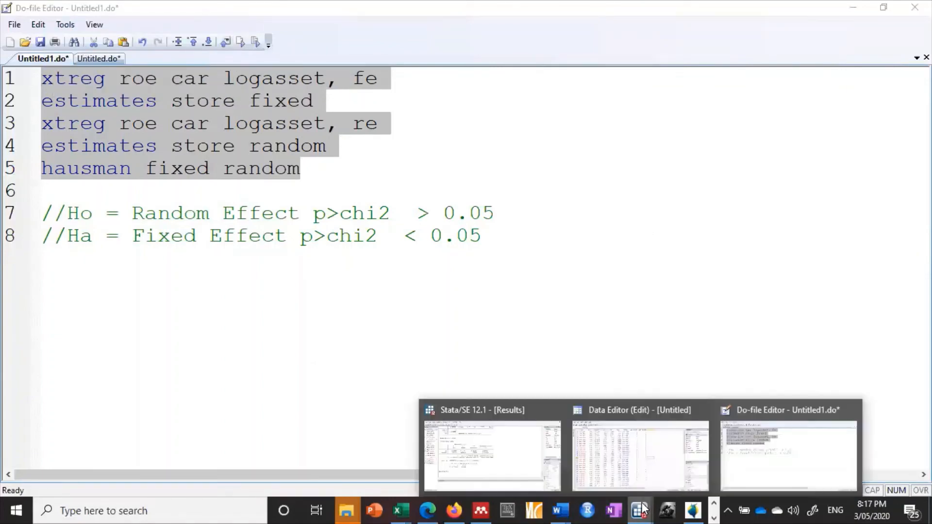
pyautogui.click(522, 470)
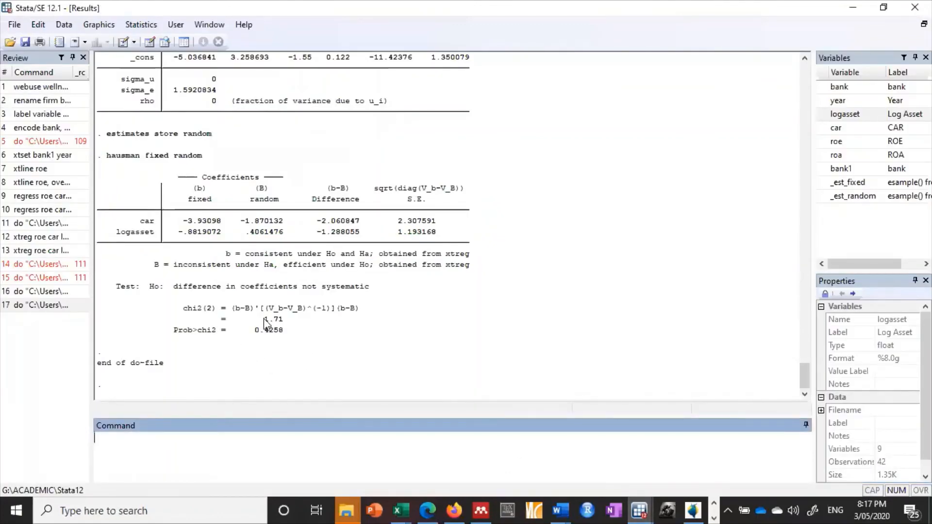
pyautogui.moveTo(245, 335); pyautogui.dragTo(293, 338)
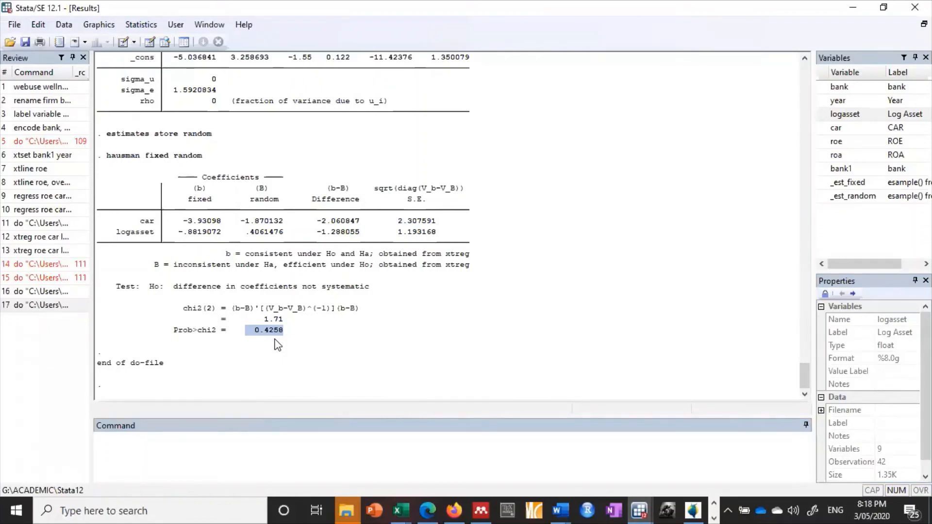
# Examine the random-effects regression coefficients and p-values in the results alongside the Hausman test's Prob>chi2
pyautogui.scroll(7, 278, 344)
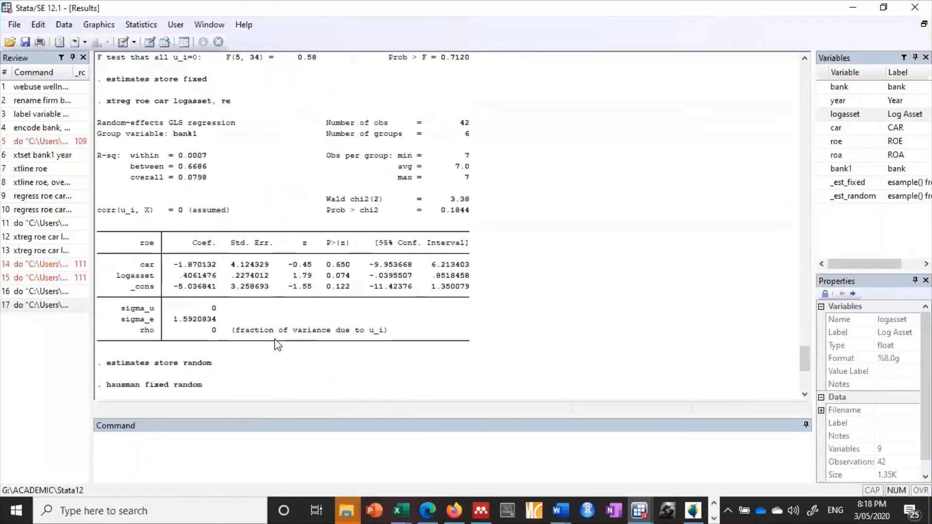
pyautogui.scroll(2, 278, 345)
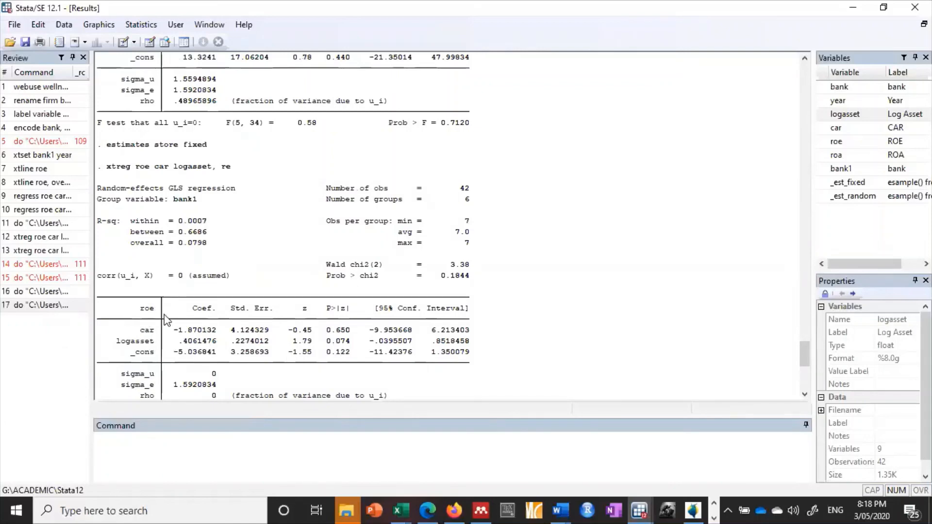
pyautogui.scroll(-9, 208, 331)
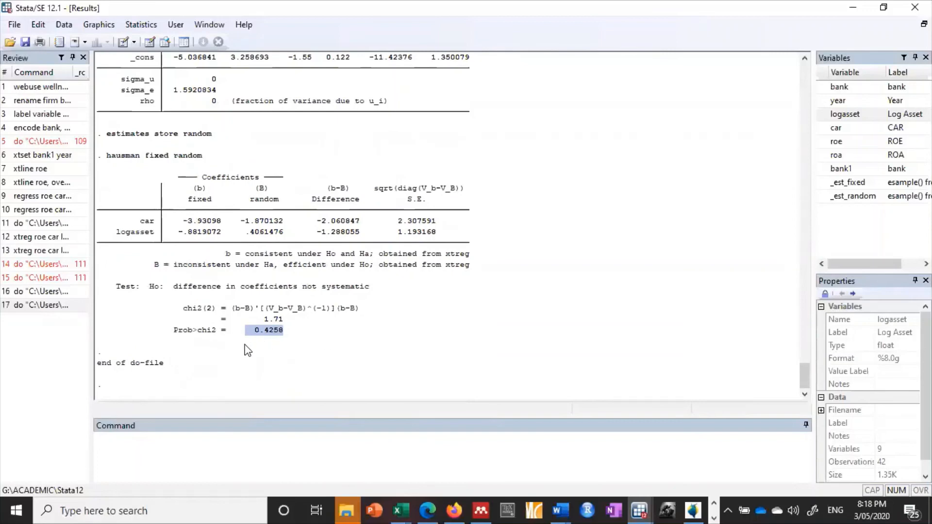
pyautogui.scroll(7, 281, 338)
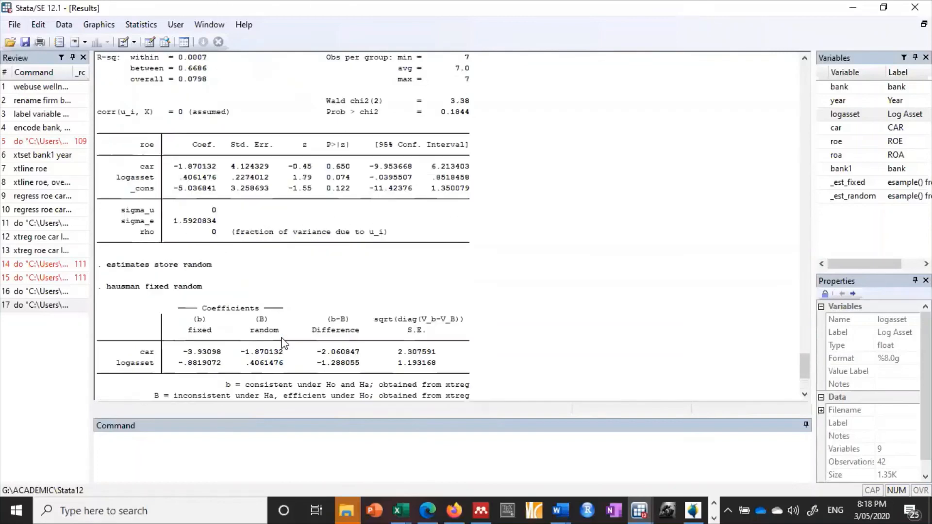
pyautogui.scroll(-7, 280, 349)
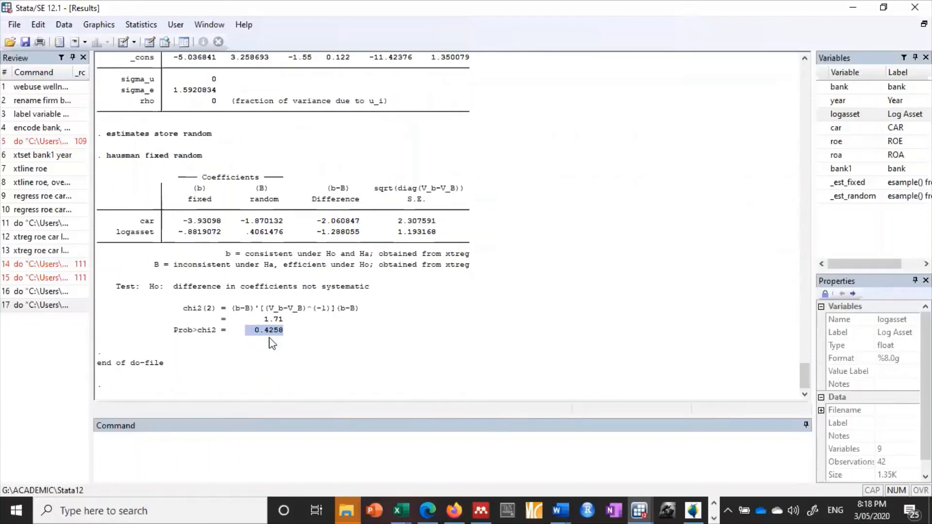
pyautogui.scroll(5, 272, 343)
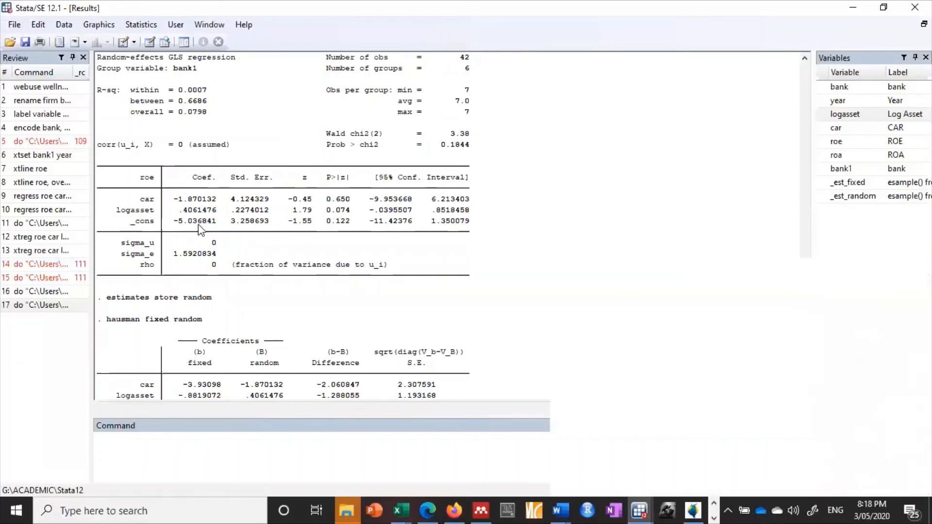
pyautogui.scroll(3, 141, 226)
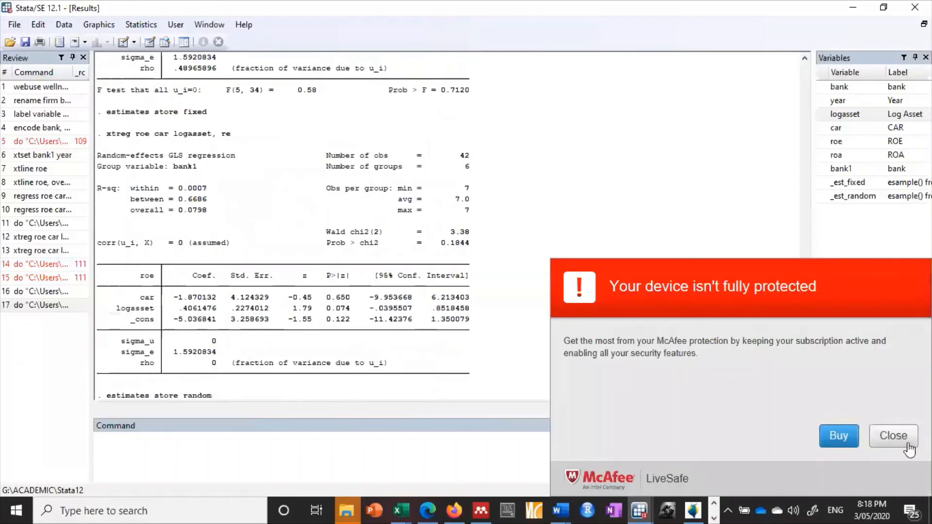
# Dismiss the McAfee subscription notice and compare the fixed-effects regression's p-values with the random-effects and Hausman test results
pyautogui.click(893, 435)
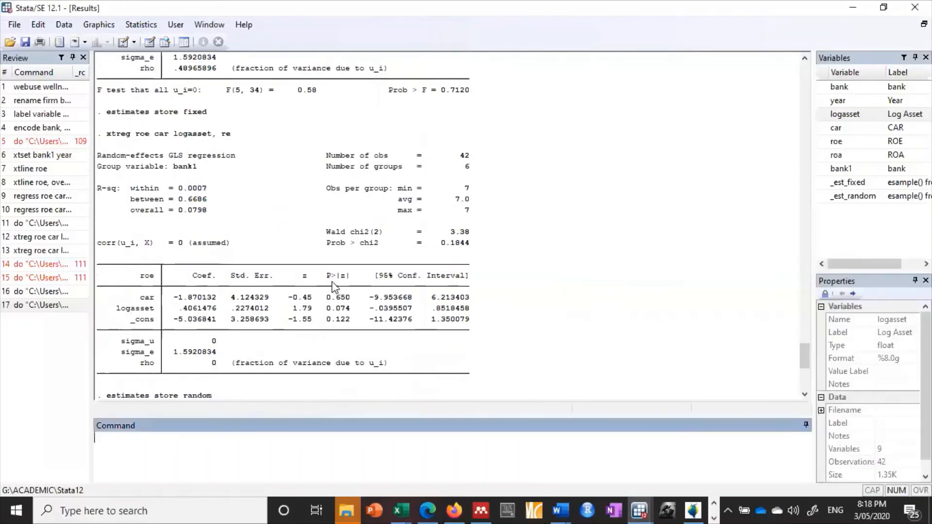
pyautogui.scroll(7, 335, 286)
pyautogui.scroll(2, 329, 286)
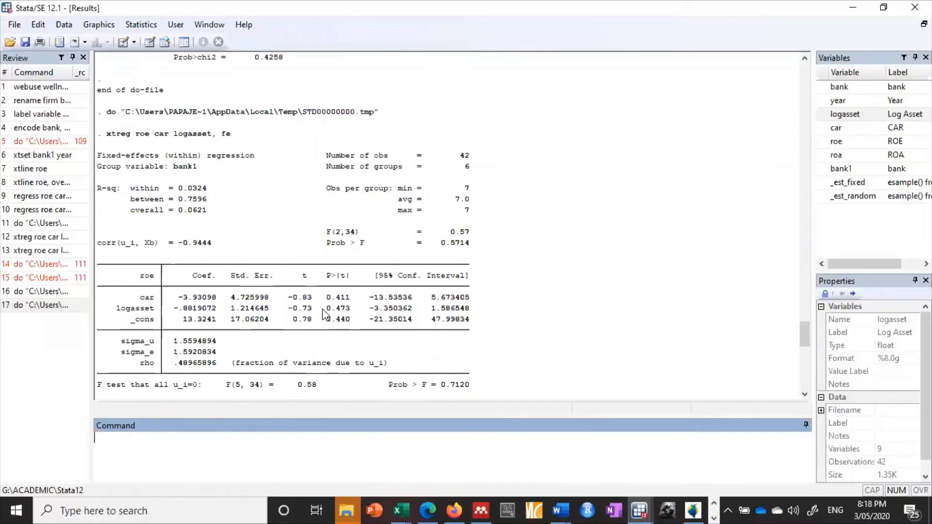
pyautogui.scroll(-14, 344, 313)
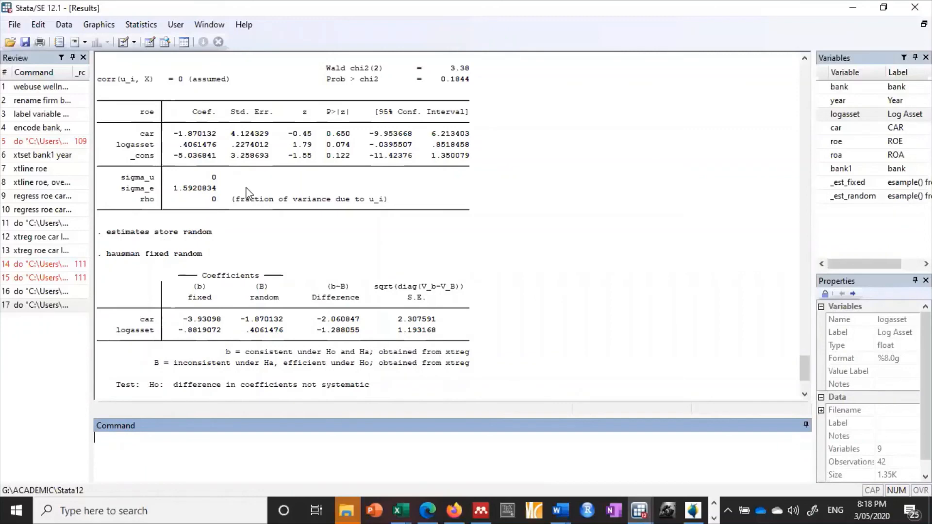
pyautogui.scroll(-3, 248, 193)
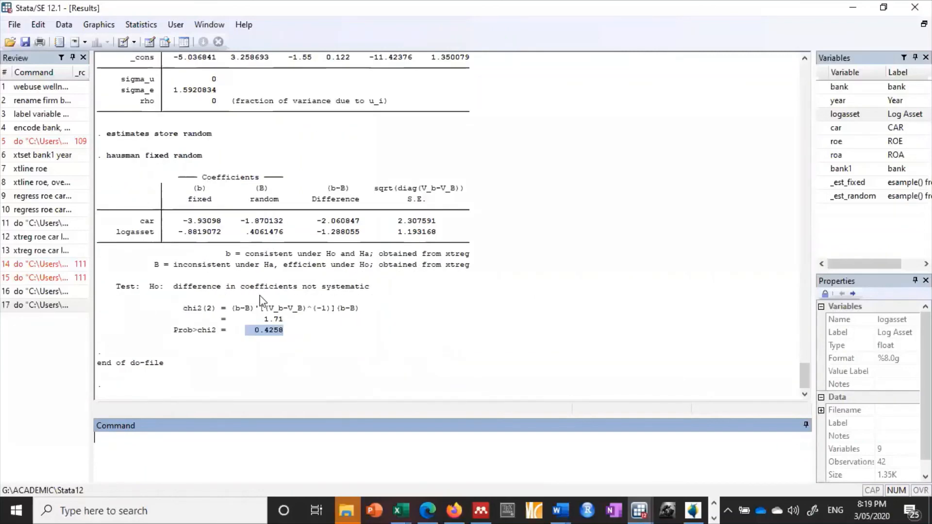